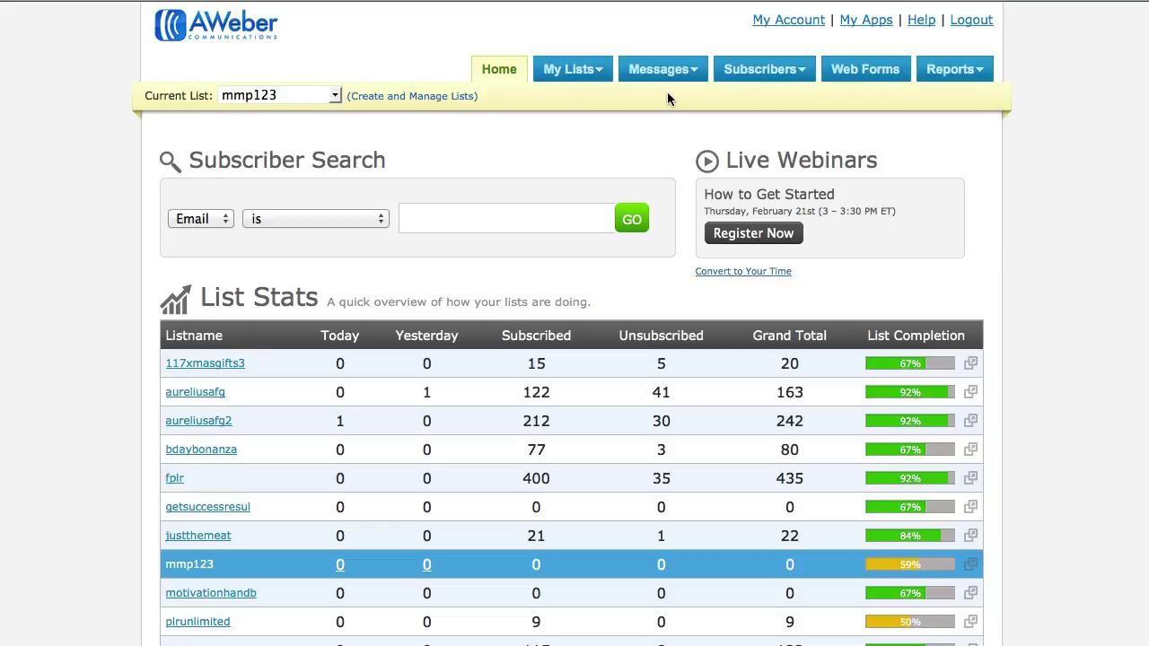
- Go to the Follow Up messages for mmp123 and view the New Message types
{"action": "mouse_move", "coordinate": [666, 79]}
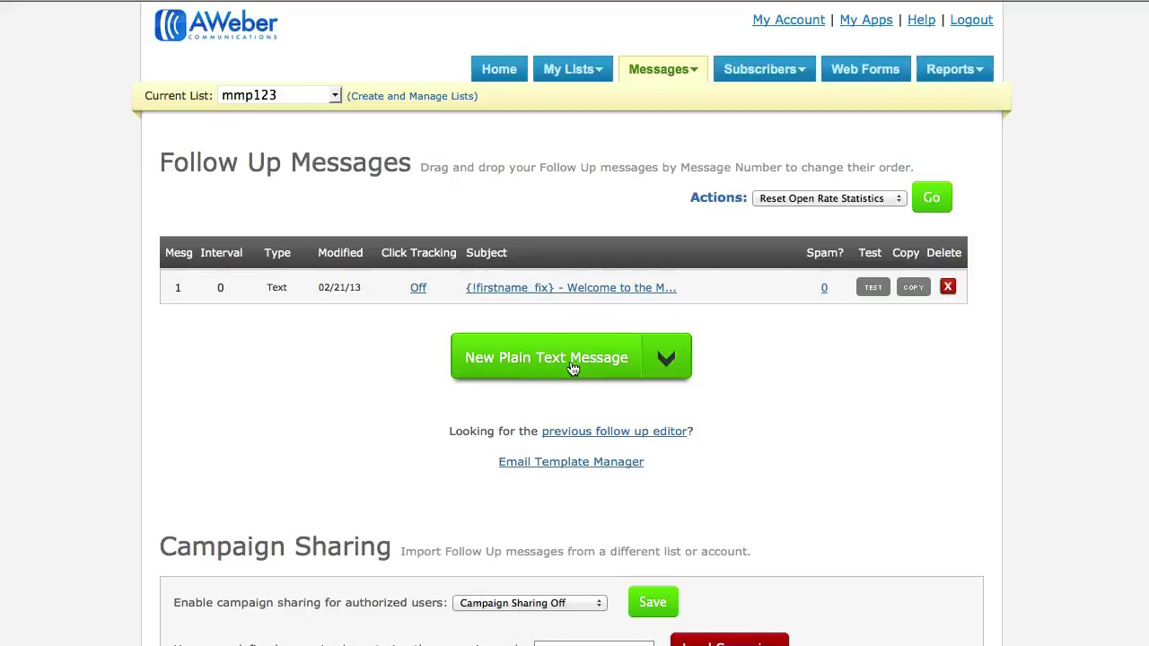
{"action": "left_click", "coordinate": [667, 359]}
- Create a plain-text follow-up with the subject 'First Name - Module 2 download'
{"action": "left_click", "coordinate": [528, 369]}
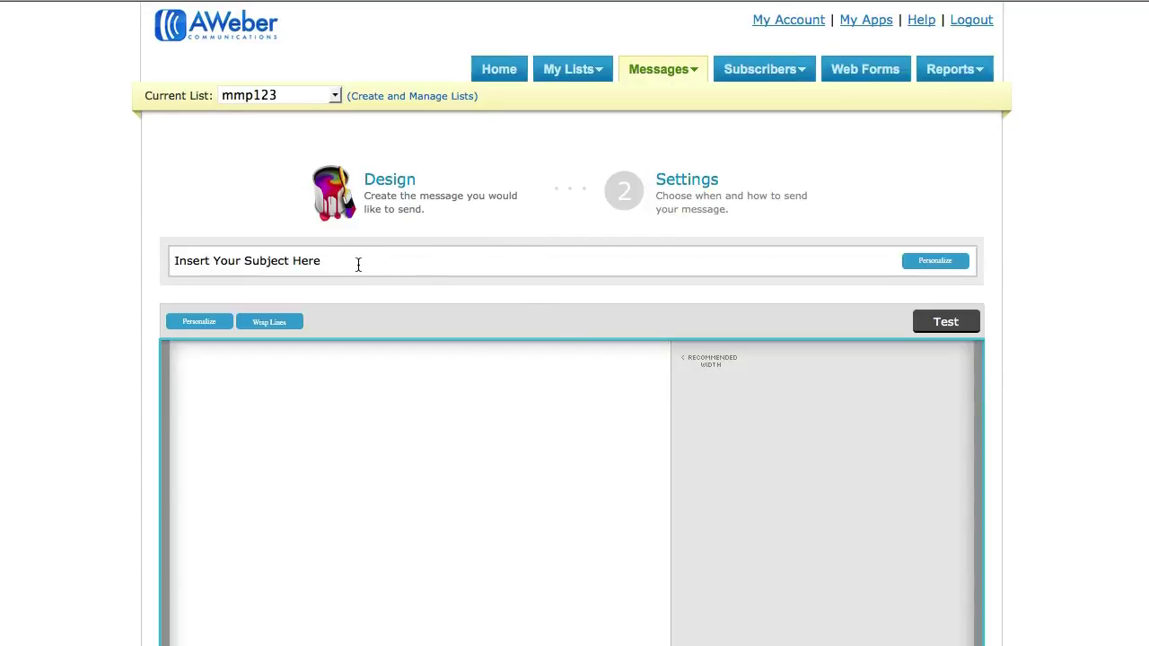
{"action": "left_click", "coordinate": [389, 260]}
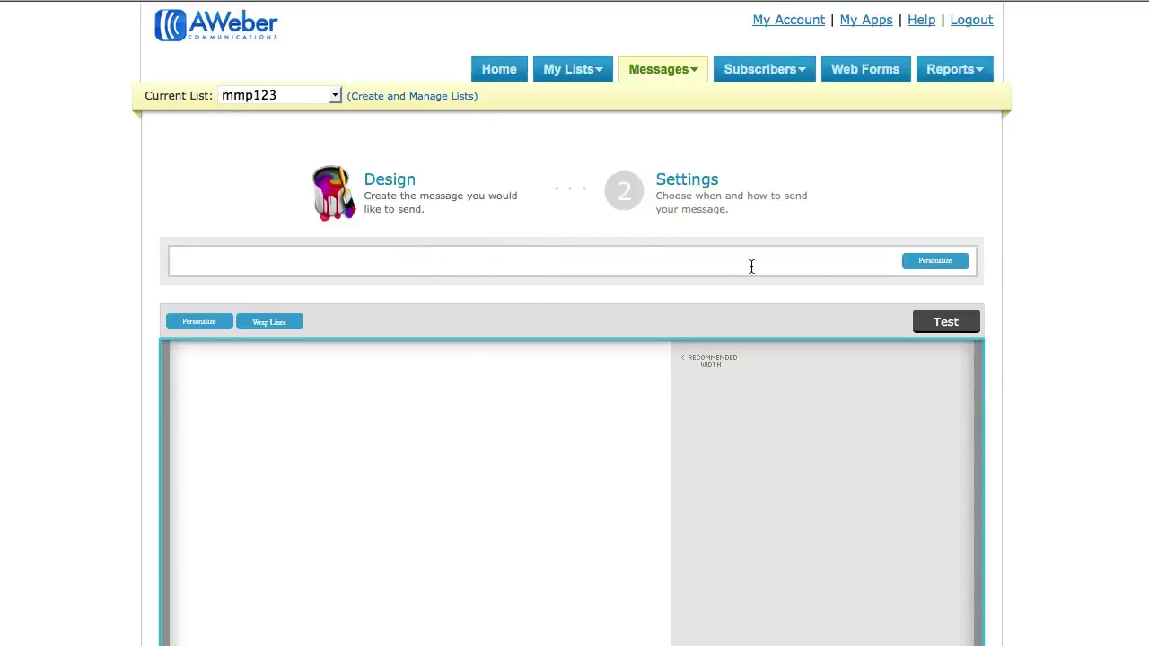
{"action": "left_click", "coordinate": [925, 261]}
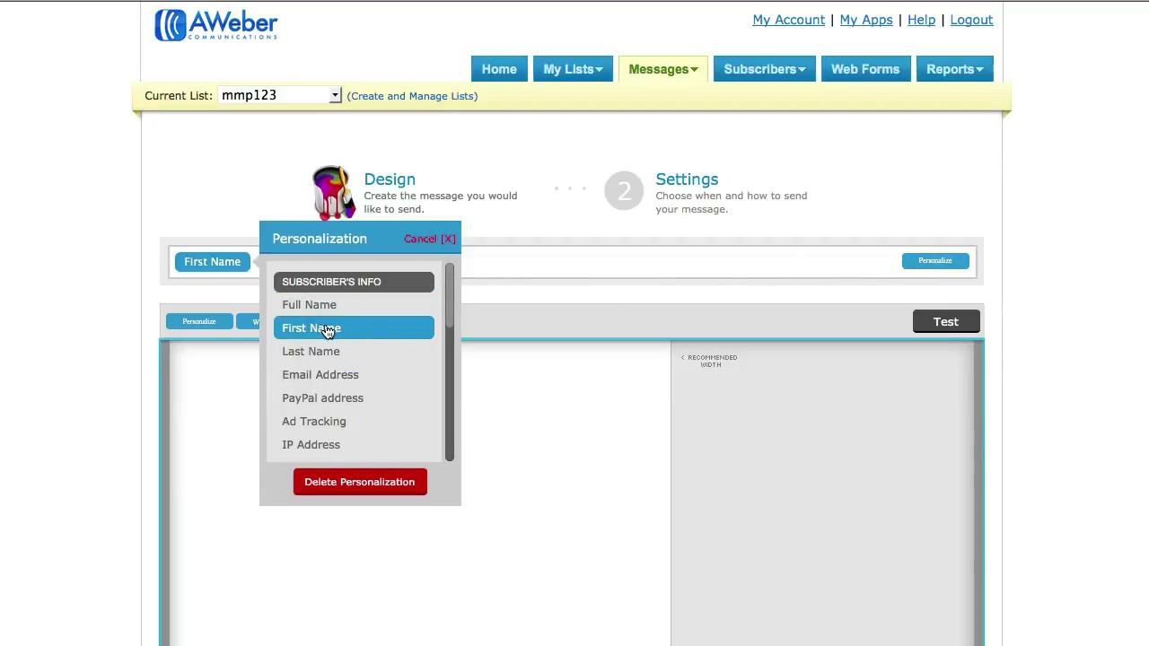
{"action": "left_click", "coordinate": [489, 265]}
{"action": "type", "text": "- "}
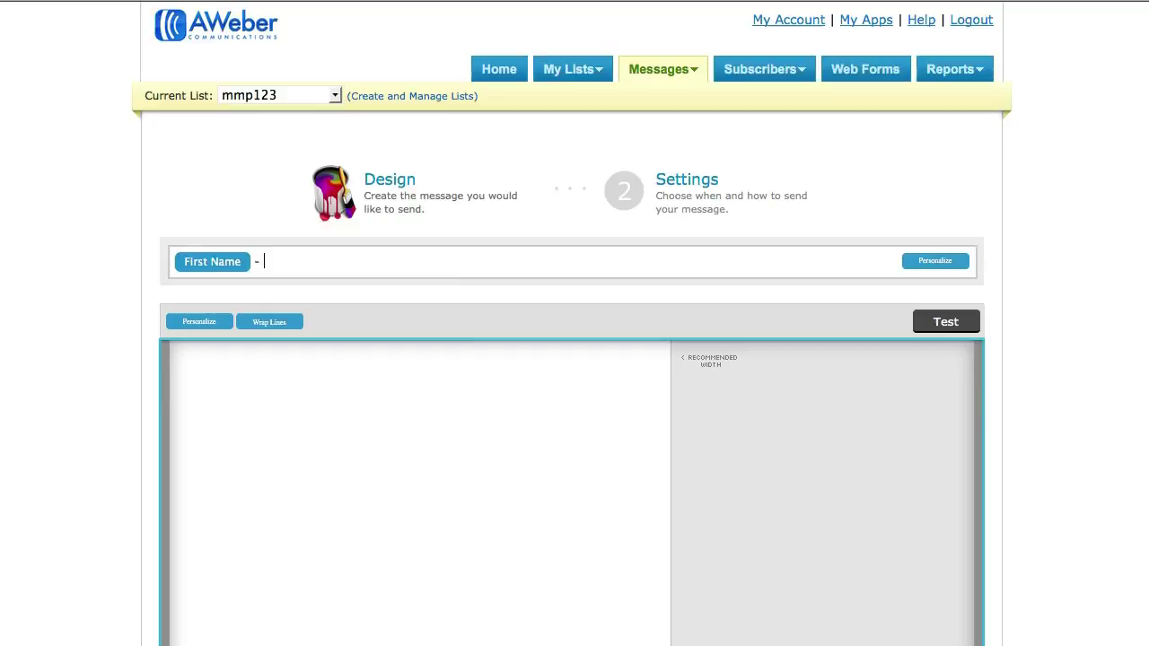
{"action": "type", "text": "Module 2 download"}
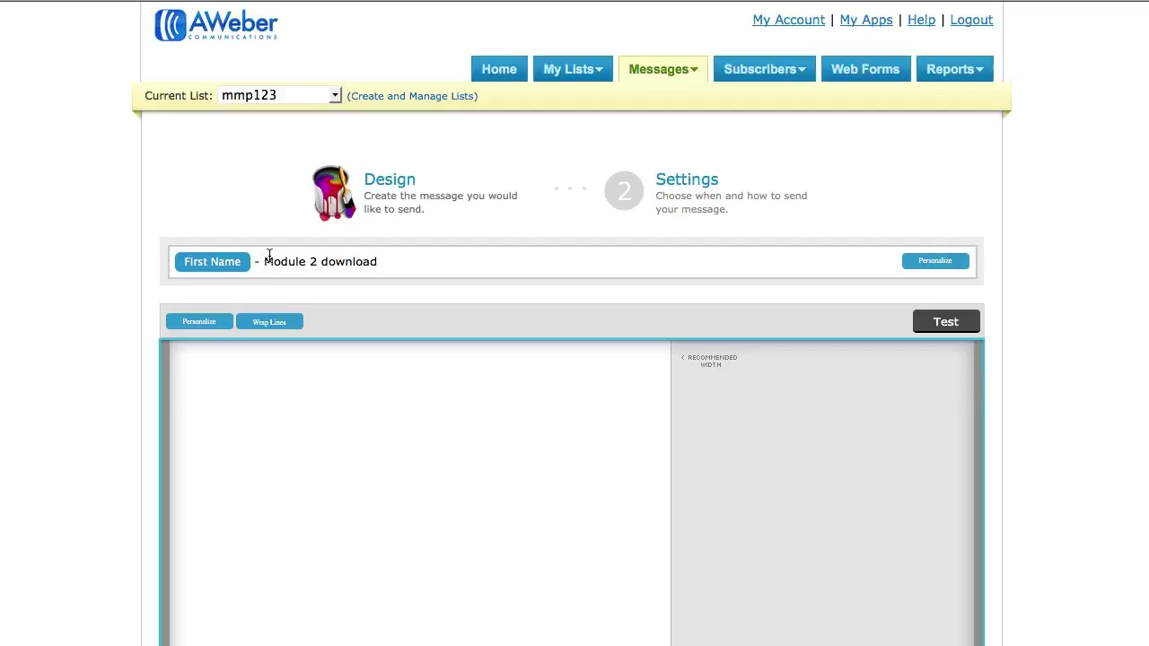
{"action": "left_click", "coordinate": [264, 261]}
- Type the body: 'Hi,', the Micro Membership Profits reminder, and 'To access module 2, go here:'
{"action": "left_click", "coordinate": [372, 362]}
{"action": "type", "text": "Hi"}
{"action": "type", "text": ","}
{"action": "key", "text": "Return"}
{"action": "key", "text": "Return"}
{"action": "type", "text": "Just a reminder that you're a subscrib"}
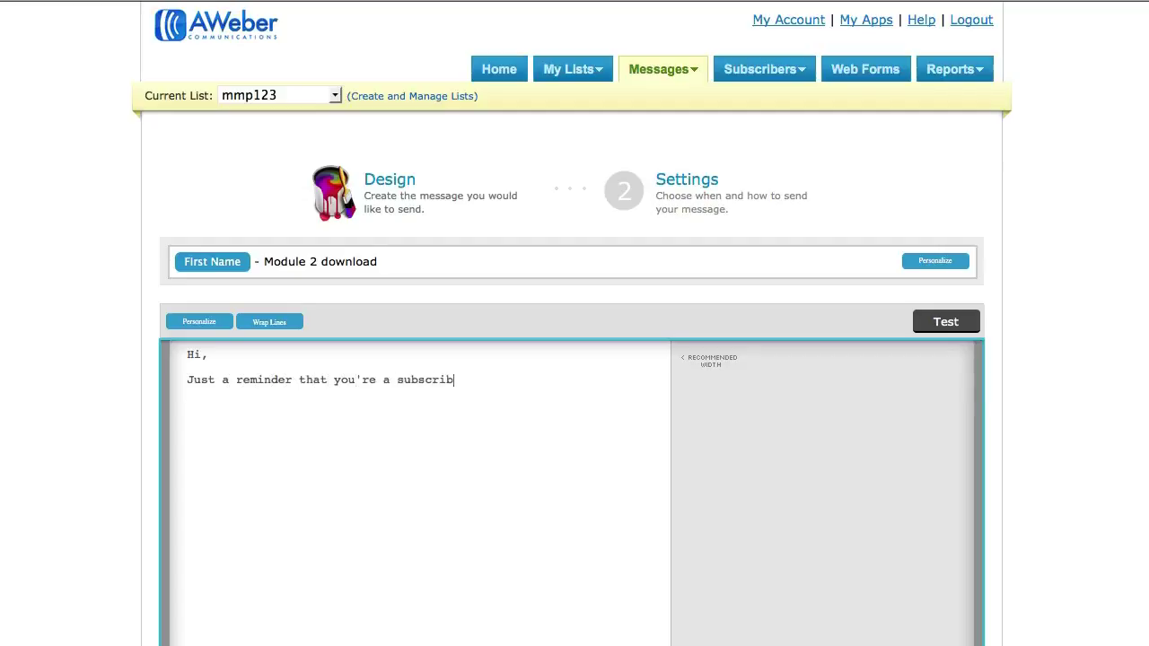
{"action": "type", "text": "er of Micro Membership Profits."}
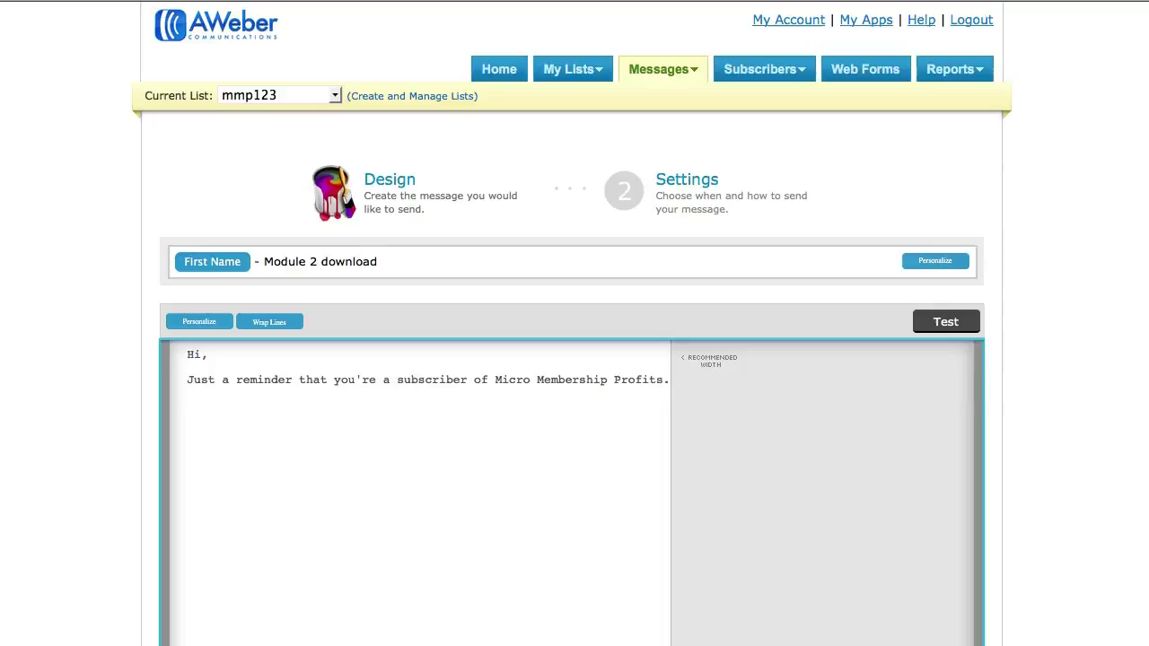
{"action": "type", "text": "To ac"}
{"action": "type", "text": "cess your"}
{"action": "key", "text": "BackSpace"}
{"action": "key", "text": "BackSpace"}
{"action": "key", "text": "BackSpace"}
{"action": "key", "text": "BackSpace"}
{"action": "type", "text": "modeul 2"}
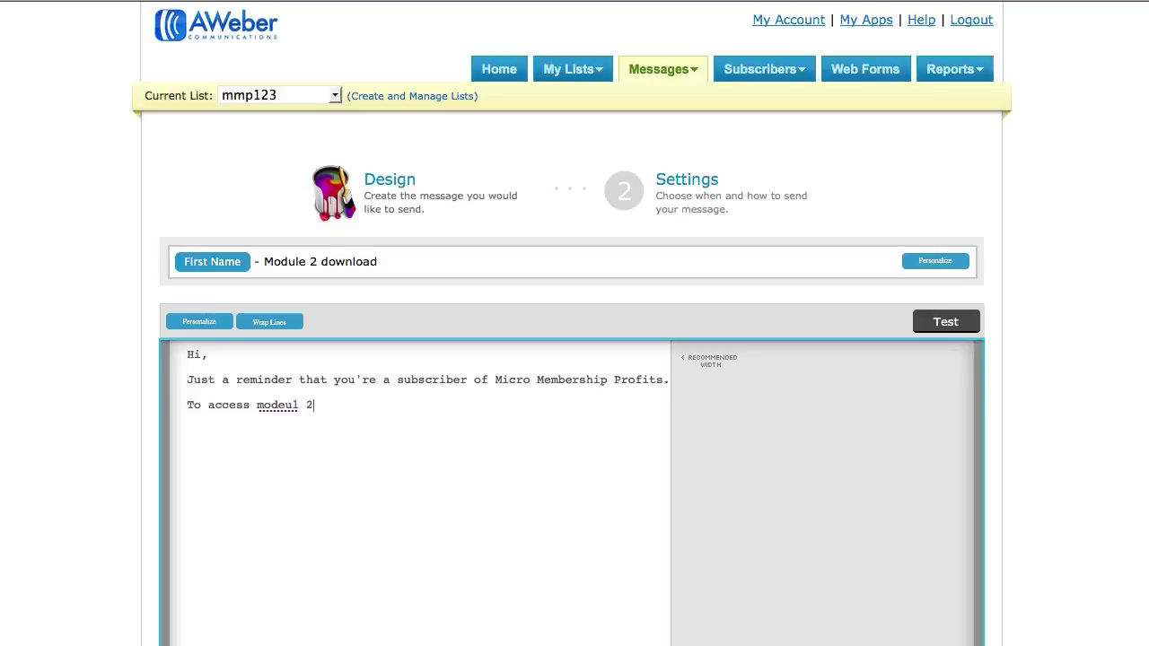
{"action": "key", "text": "BackSpace"}
{"action": "key", "text": "BackSpace"}
{"action": "key", "text": "BackSpace"}
{"action": "key", "text": "BackSpace"}
{"action": "key", "text": "BackSpace"}
{"action": "type", "text": "ule 2, go here:"}
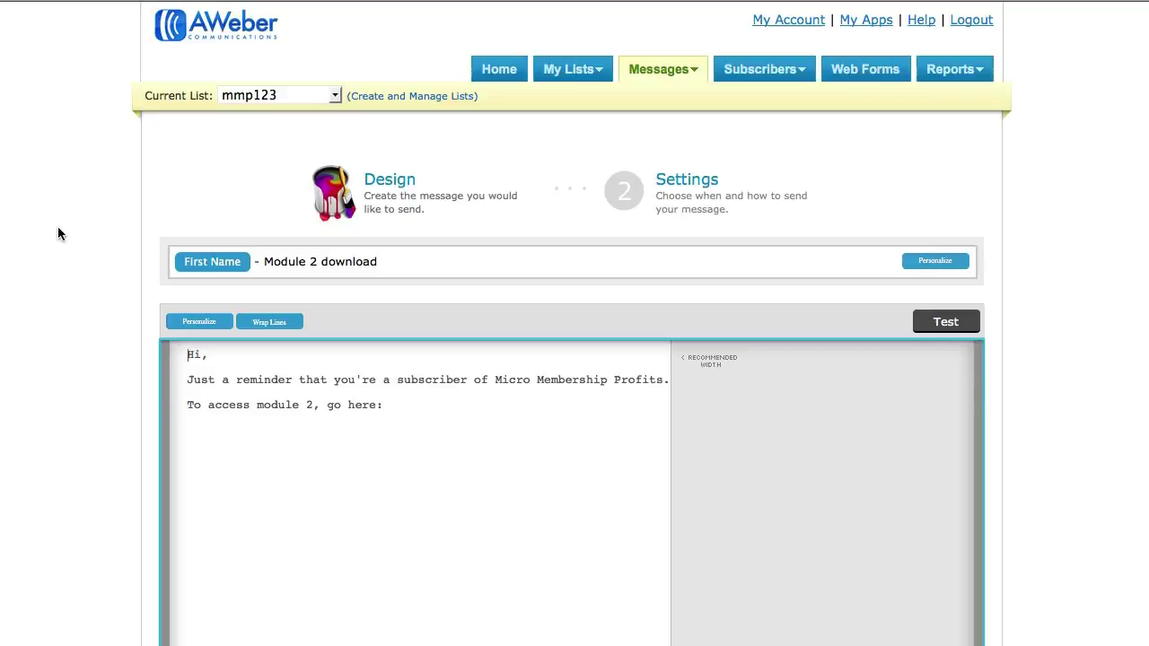
{"action": "key", "text": "super+Up"}
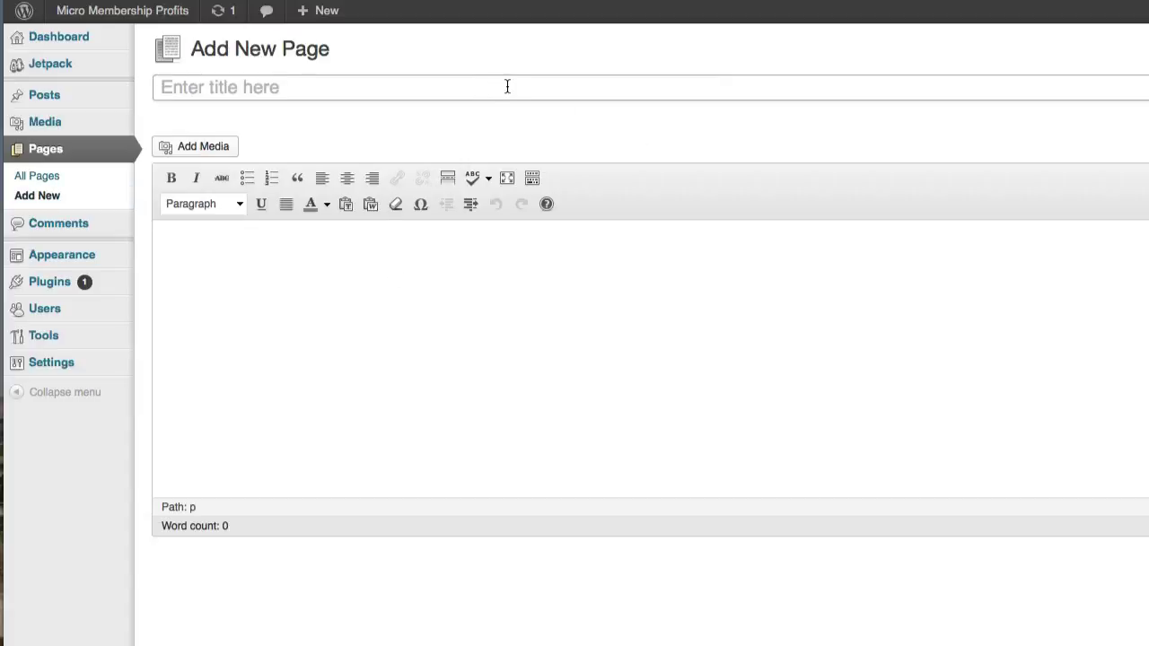
- Title the new WordPress page 'Module 2' and add the text 'Download link'
{"action": "type", "text": "Module 2"}
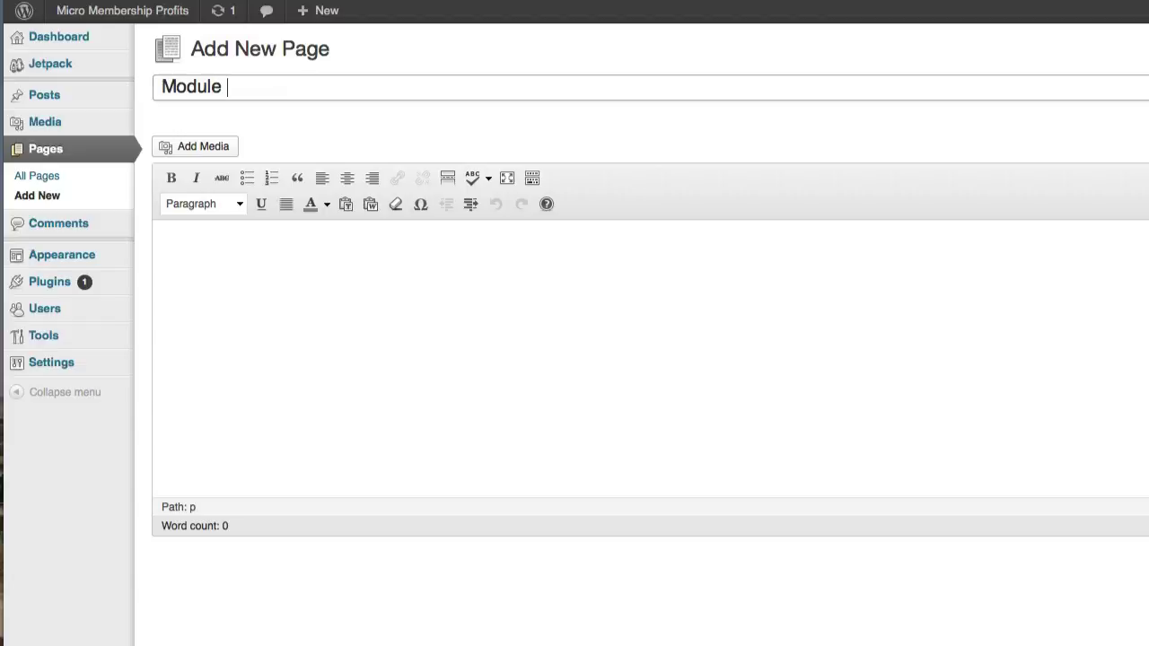
{"action": "left_click", "coordinate": [516, 367]}
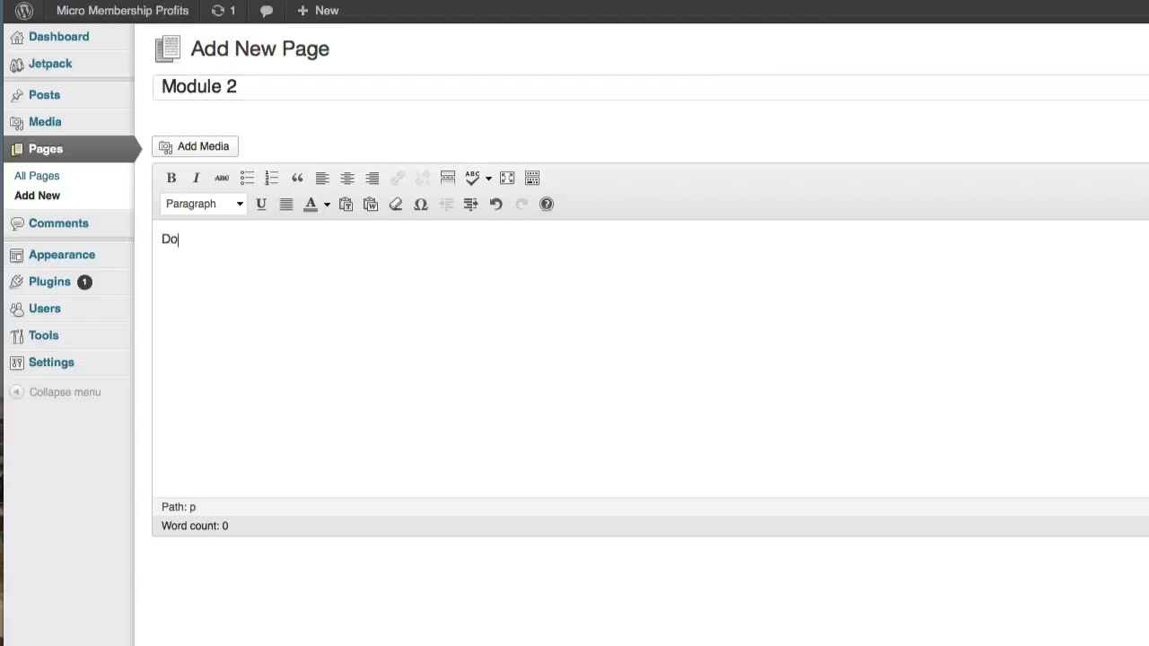
{"action": "type", "text": "wnload link"}
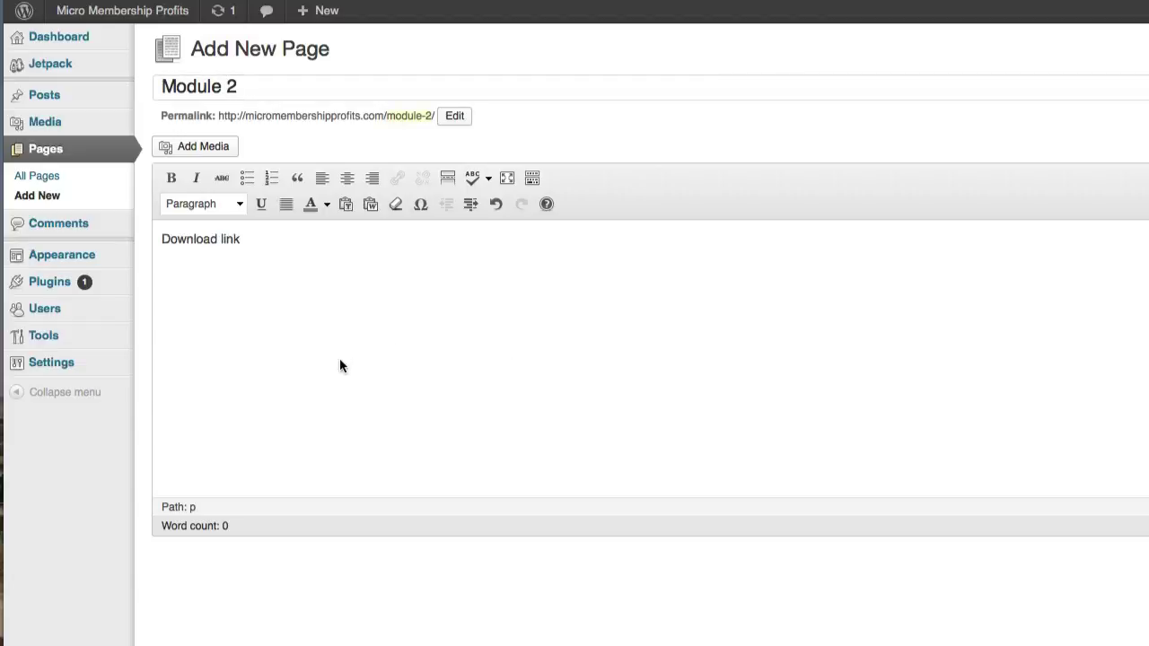
{"action": "left_click_drag", "start_coordinate": [263, 244], "coordinate": [153, 239]}
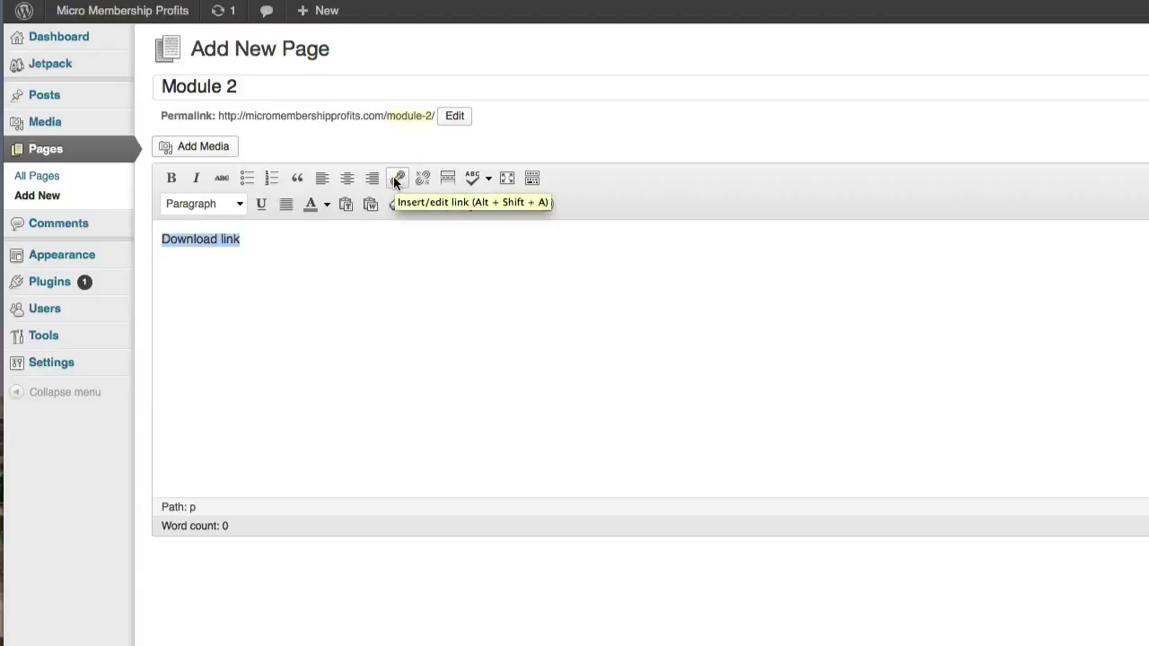
{"action": "left_click", "coordinate": [398, 179]}
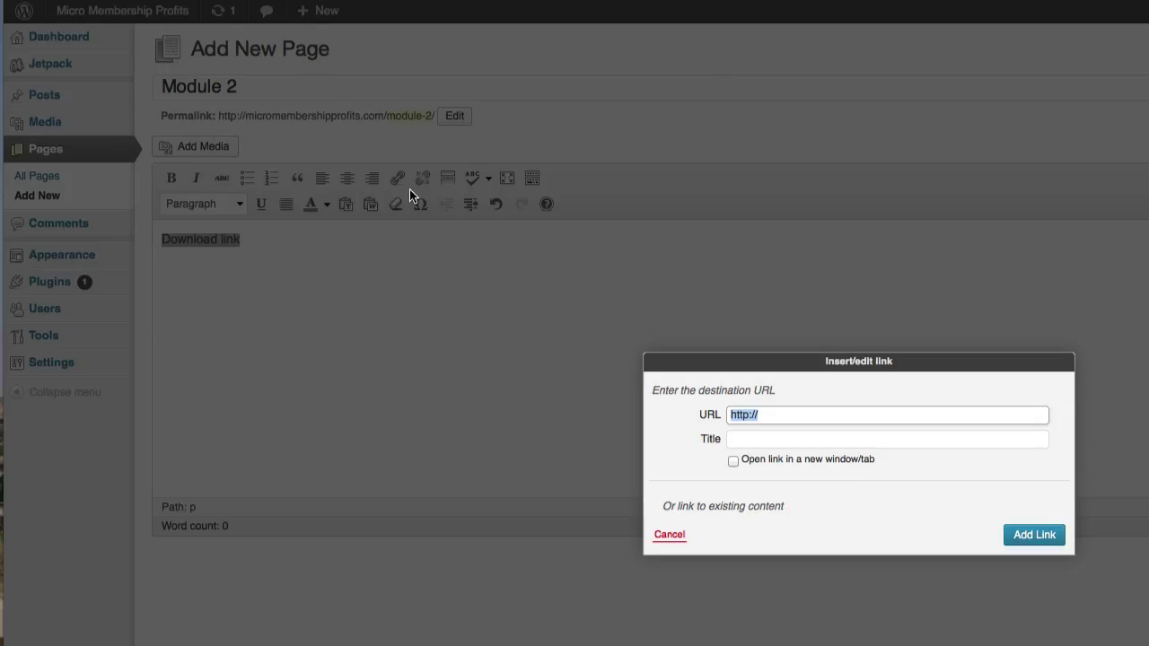
{"action": "left_click", "coordinate": [809, 415]}
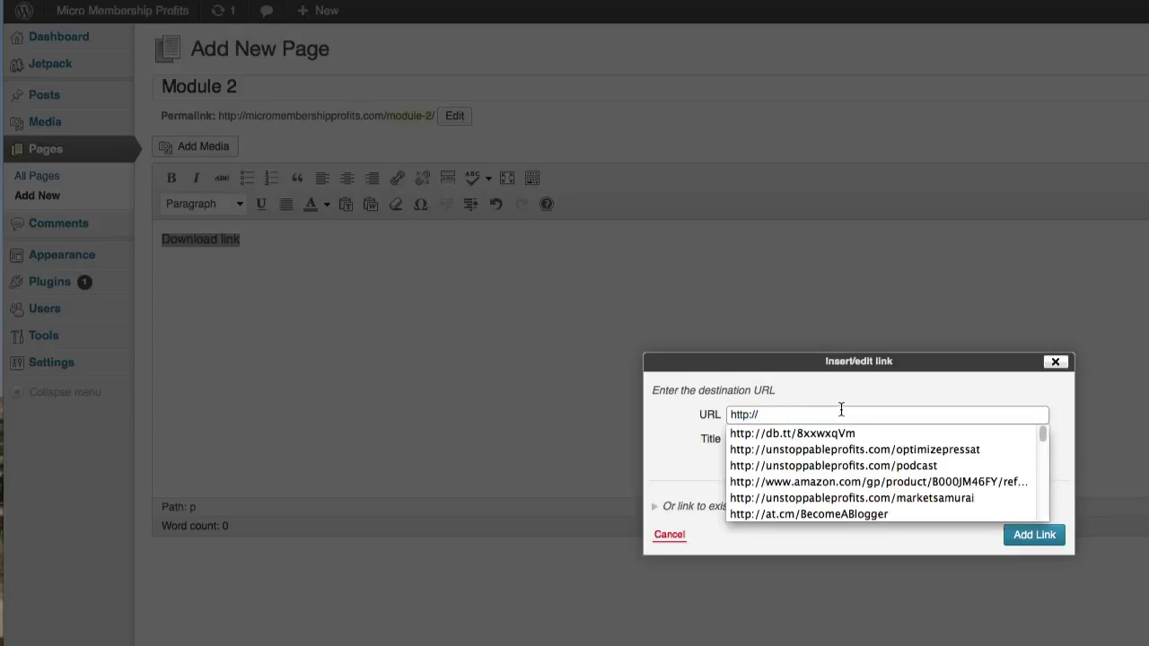
{"action": "type", "text": "micr"}
{"action": "key", "text": "Down"}
{"action": "key", "text": "Return"}
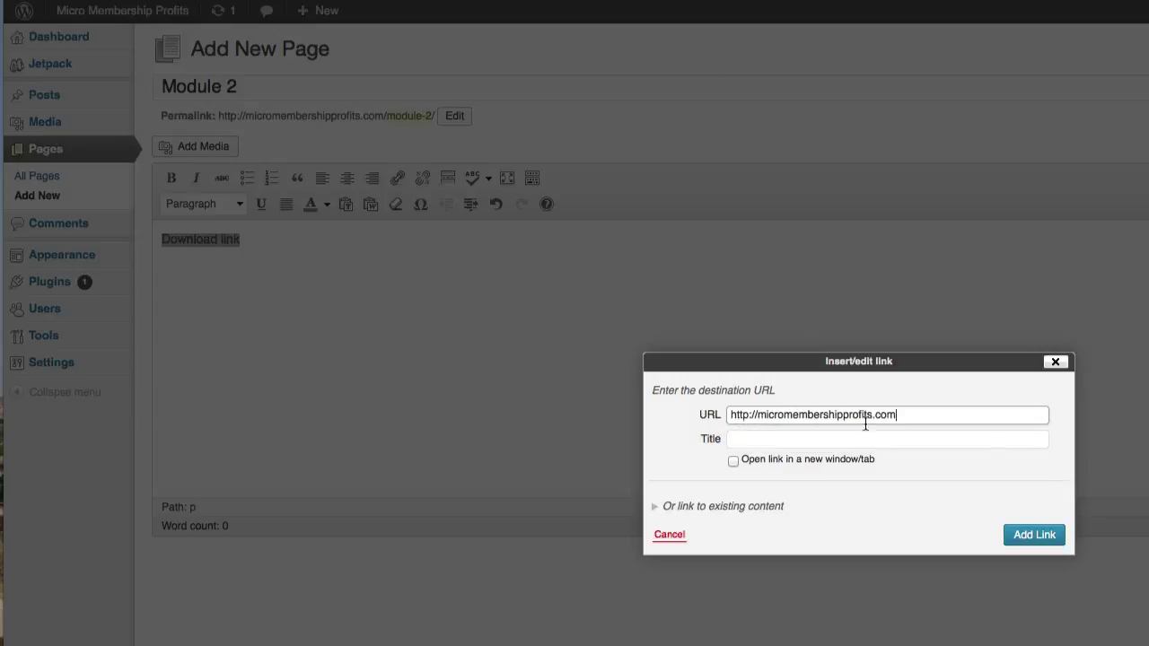
{"action": "left_click", "coordinate": [1033, 537]}
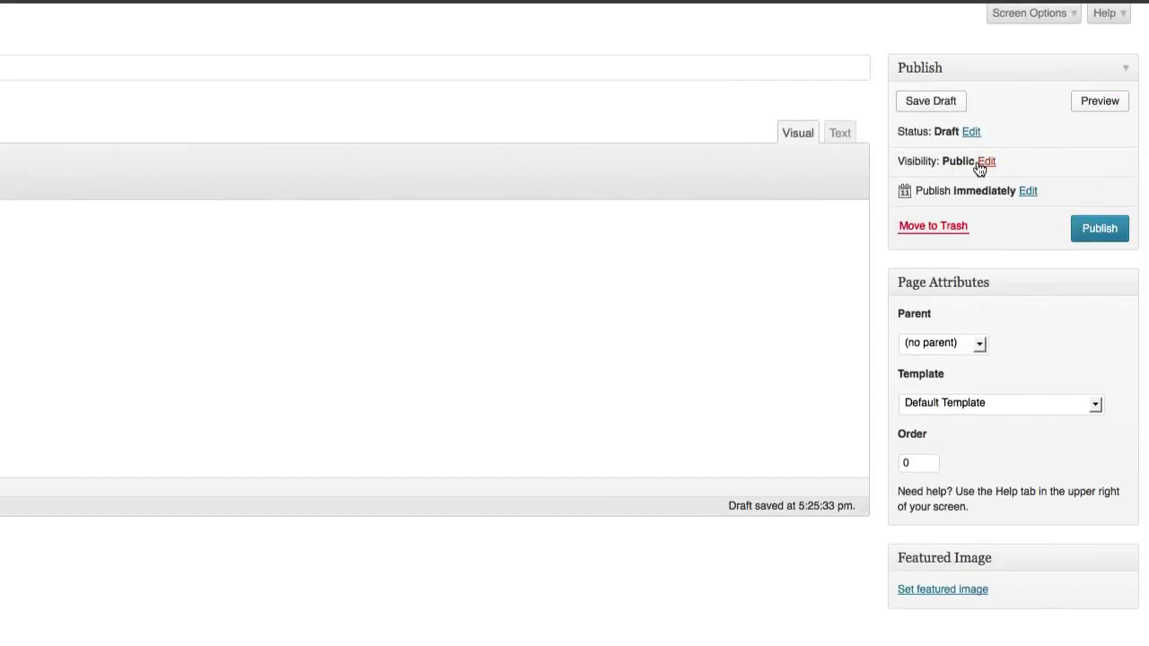
- Make the page password protected with a chosen password, then copy that password
{"action": "left_click", "coordinate": [986, 163]}
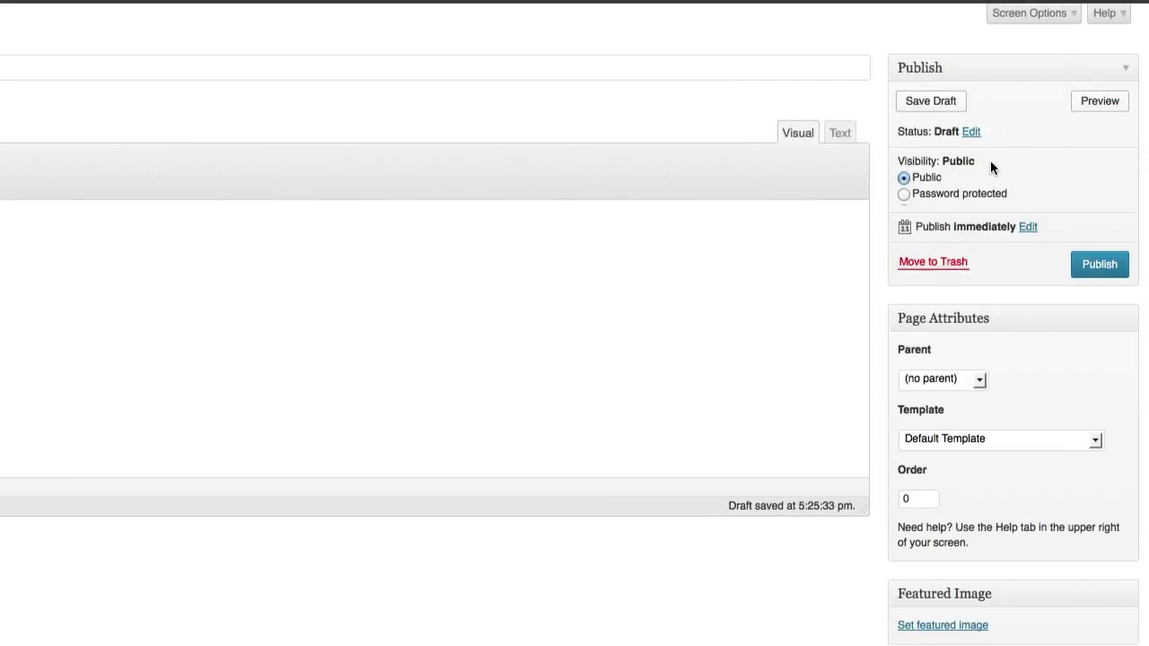
{"action": "left_click", "coordinate": [903, 195]}
{"action": "left_click", "coordinate": [973, 231]}
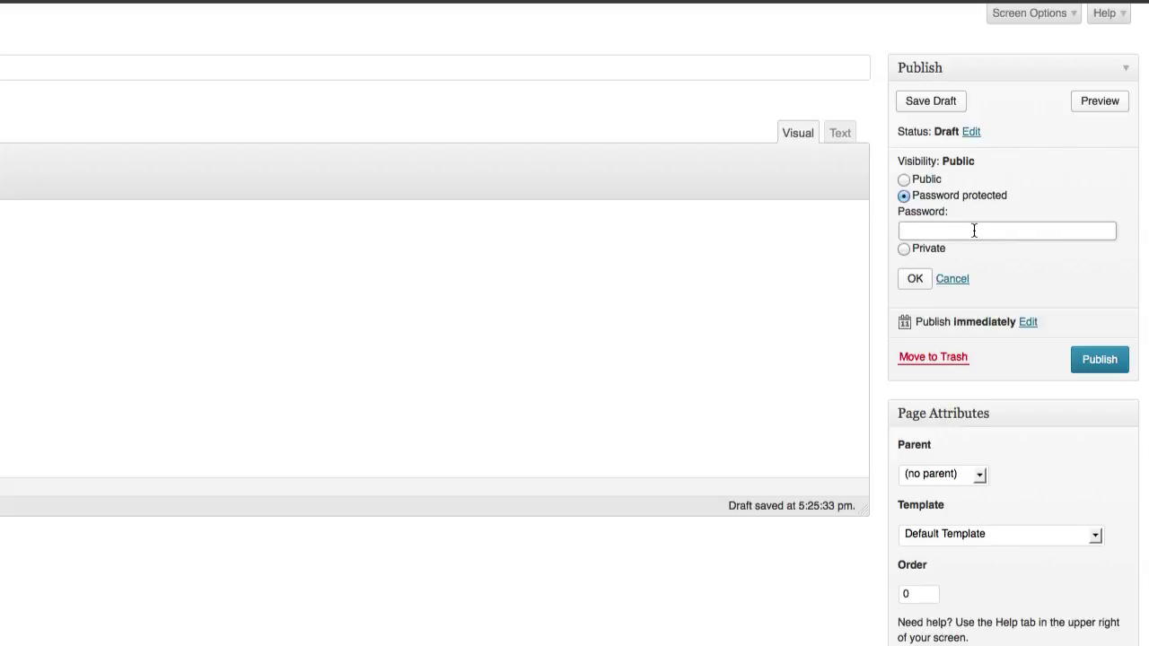
{"action": "left_click_drag", "start_coordinate": [1020, 232], "coordinate": [864, 231]}
{"action": "left_click", "coordinate": [917, 282]}
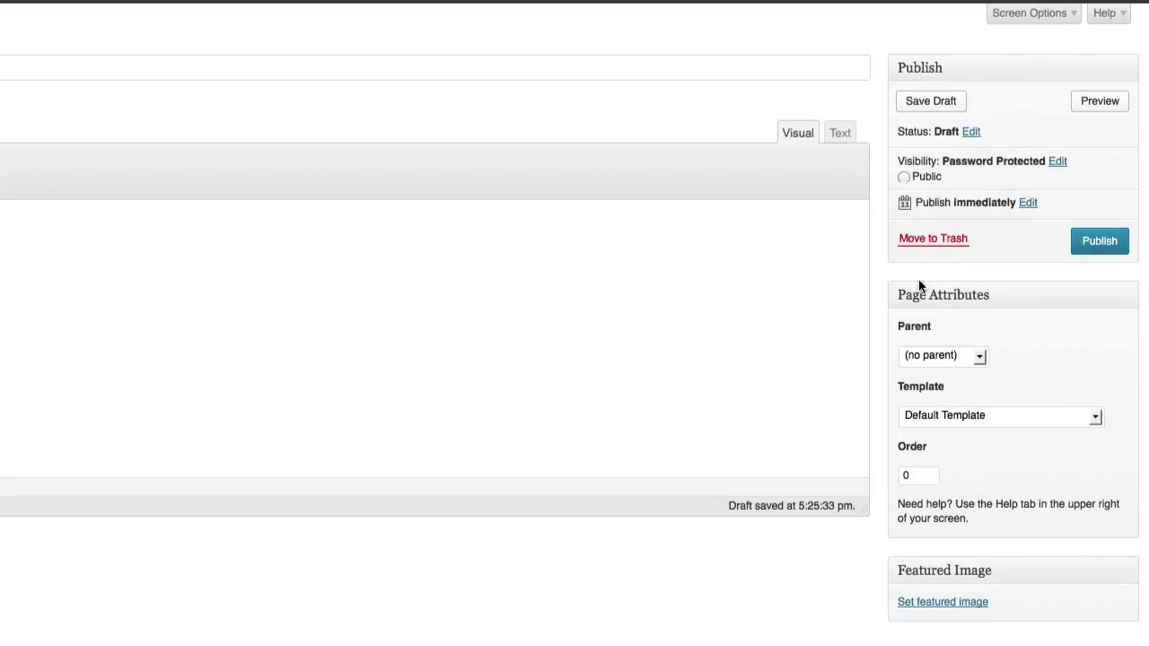
{"action": "left_click", "coordinate": [1058, 162]}
{"action": "left_click_drag", "start_coordinate": [1009, 231], "coordinate": [903, 231]}
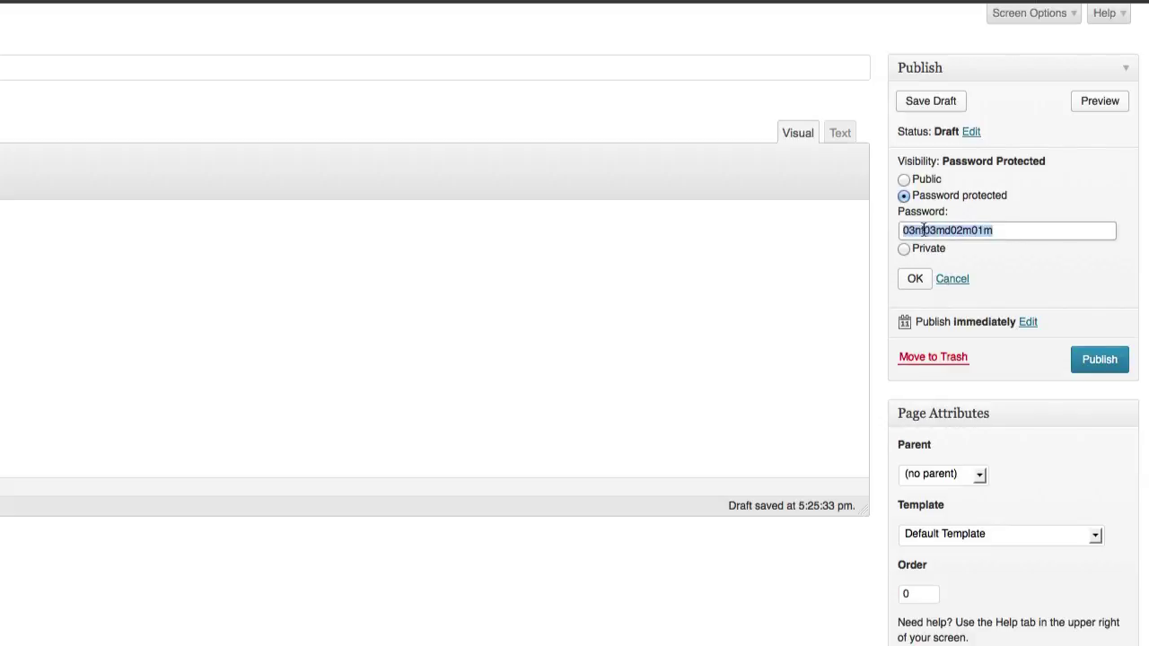
{"action": "right_click", "coordinate": [924, 230]}
{"action": "left_click", "coordinate": [945, 289]}
- Publish the Module 2 page and update it with the Front Page Template
{"action": "left_click", "coordinate": [1097, 366]}
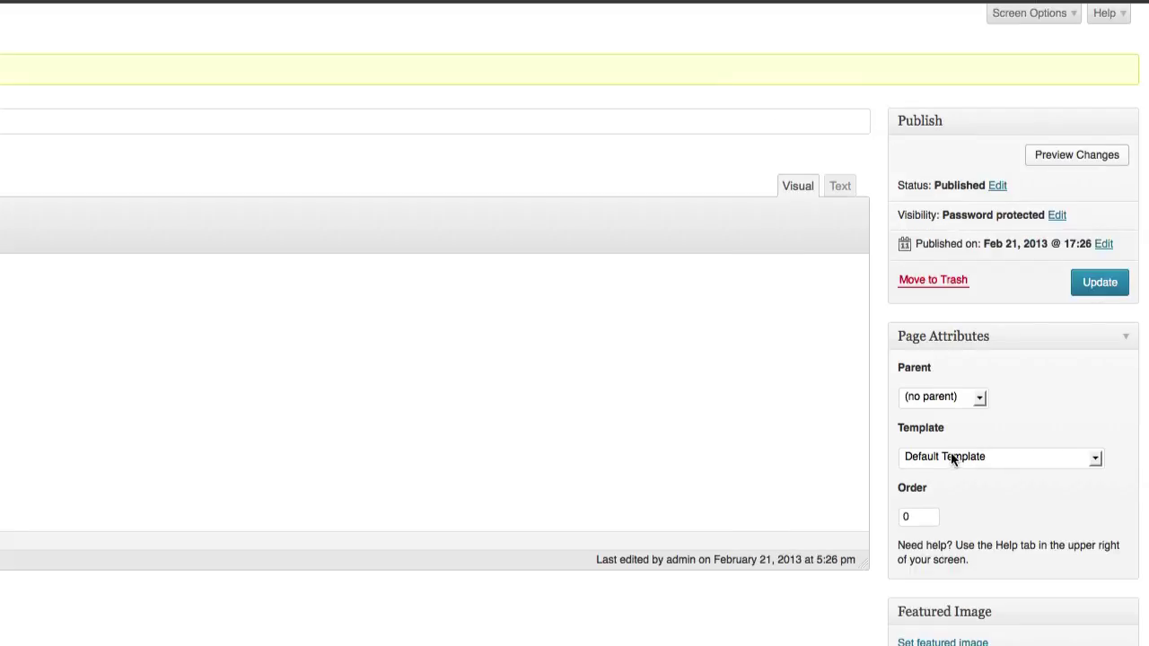
{"action": "left_click", "coordinate": [939, 460]}
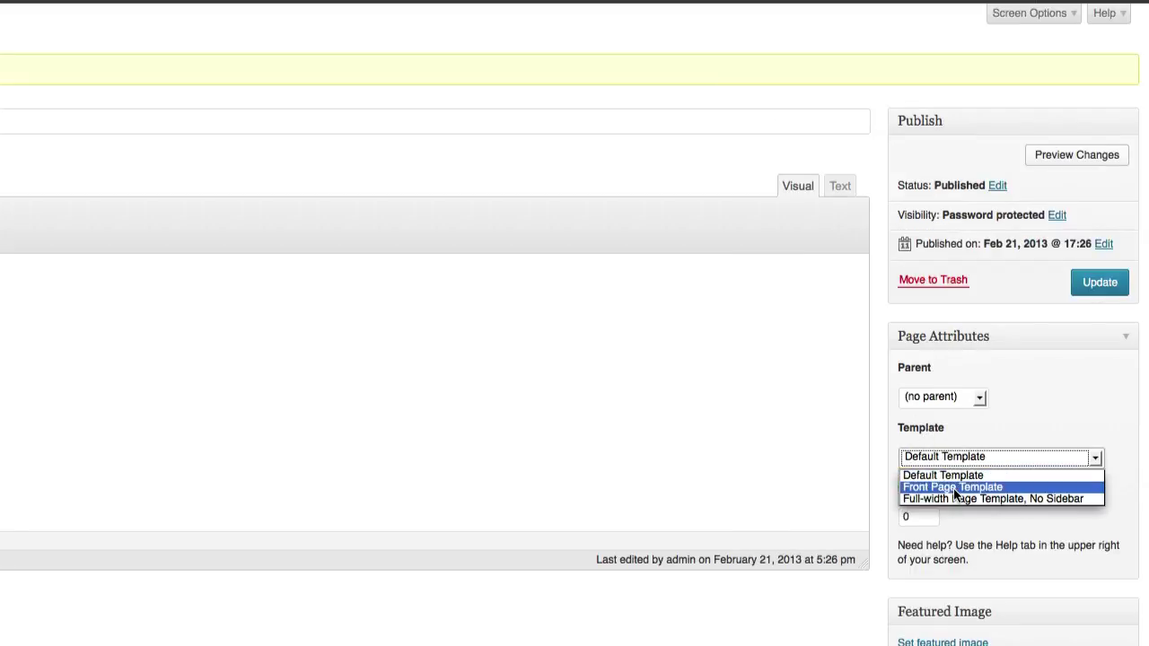
{"action": "left_click", "coordinate": [953, 488]}
{"action": "left_click", "coordinate": [1105, 286]}
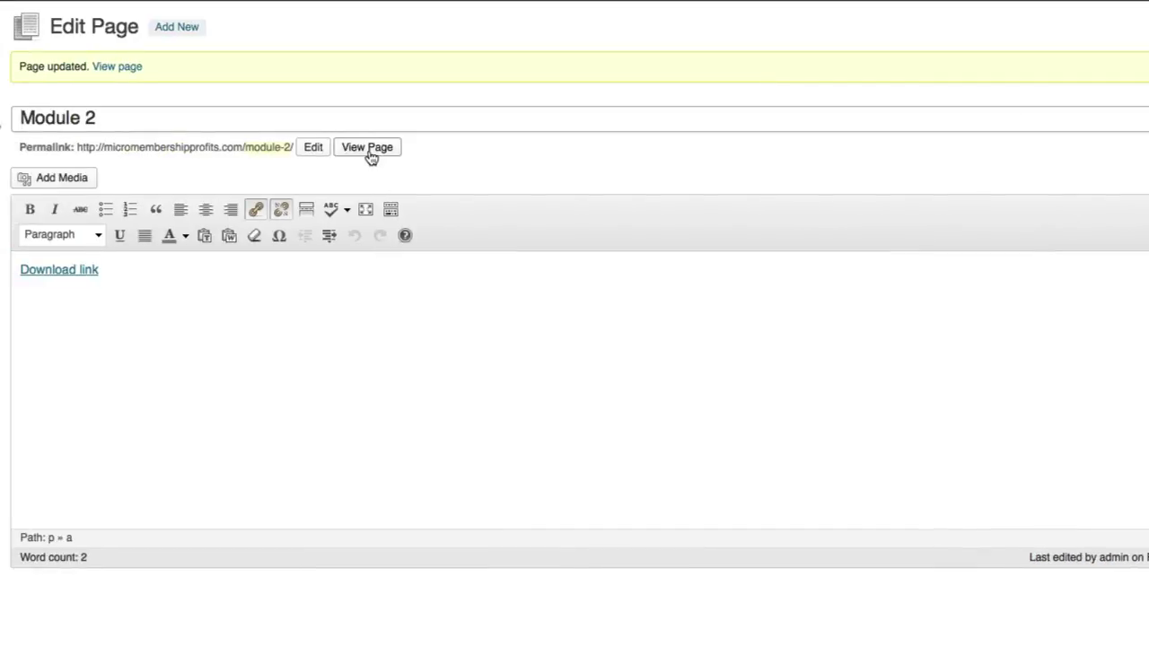
- Open the live Module 2 page from View Page in a new tab
{"action": "right_click", "coordinate": [366, 155]}
{"action": "left_click", "coordinate": [396, 168]}
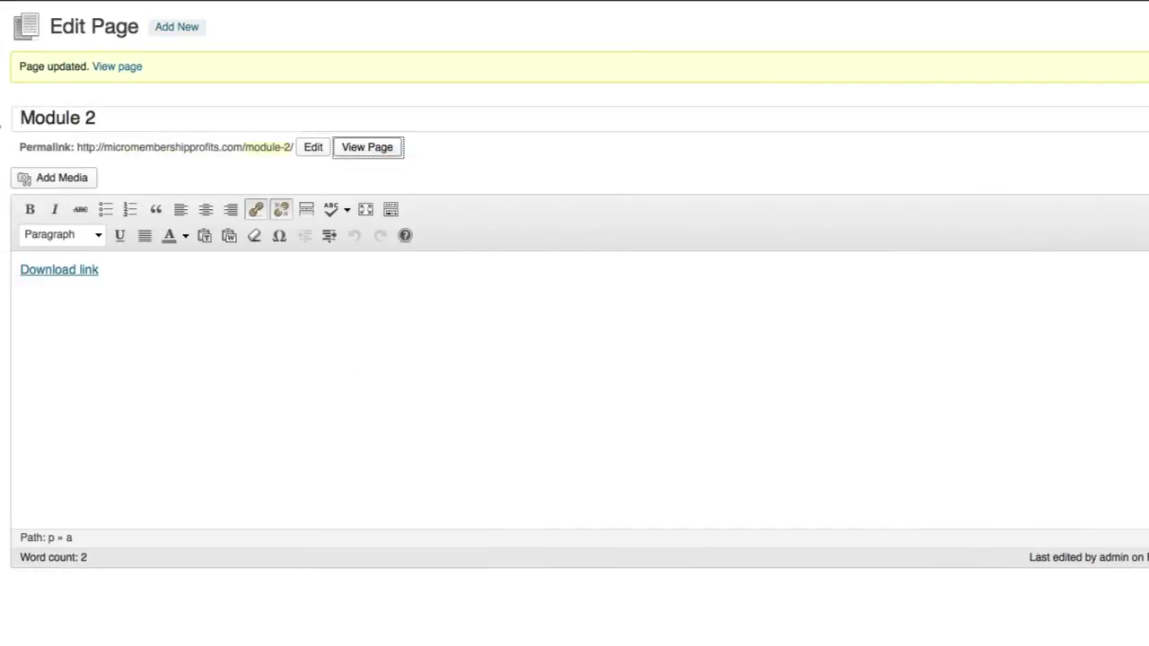
{"action": "key", "text": "ctrl+Tab"}
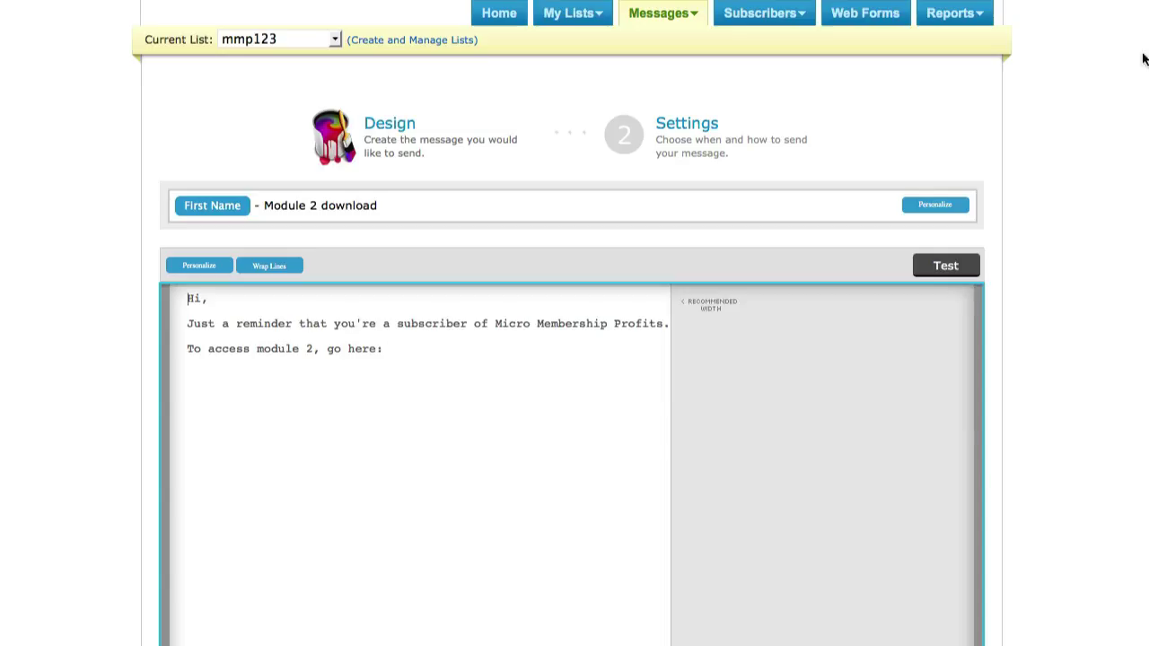
- Add an 'Enter password:' line with the pasted page password to the email body
{"action": "key", "text": "Return"}
{"action": "key", "text": "Return"}
{"action": "key", "text": "ctrl+v"}
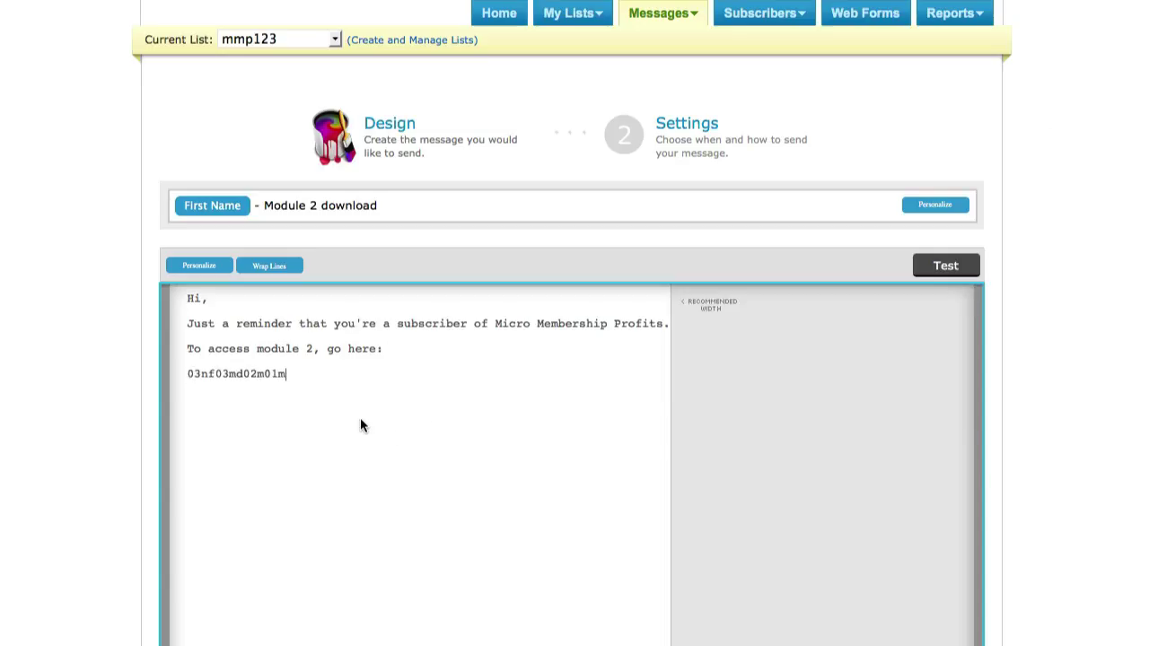
{"action": "type", "text": "Enter passwor"}
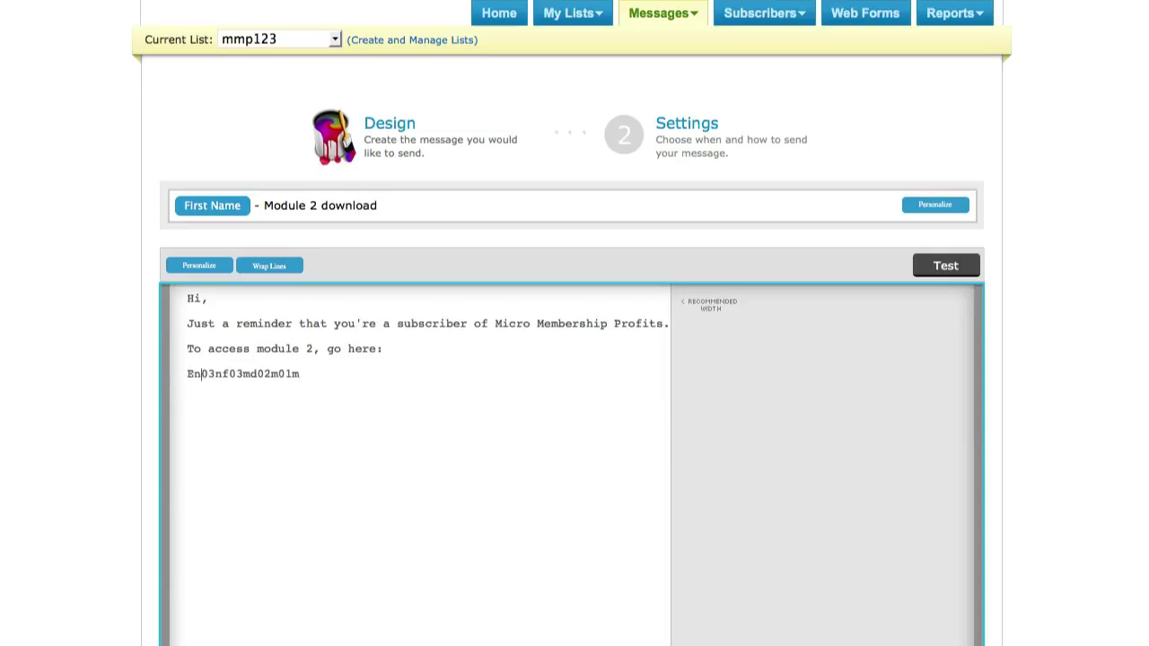
{"action": "type", "text": "d:"}
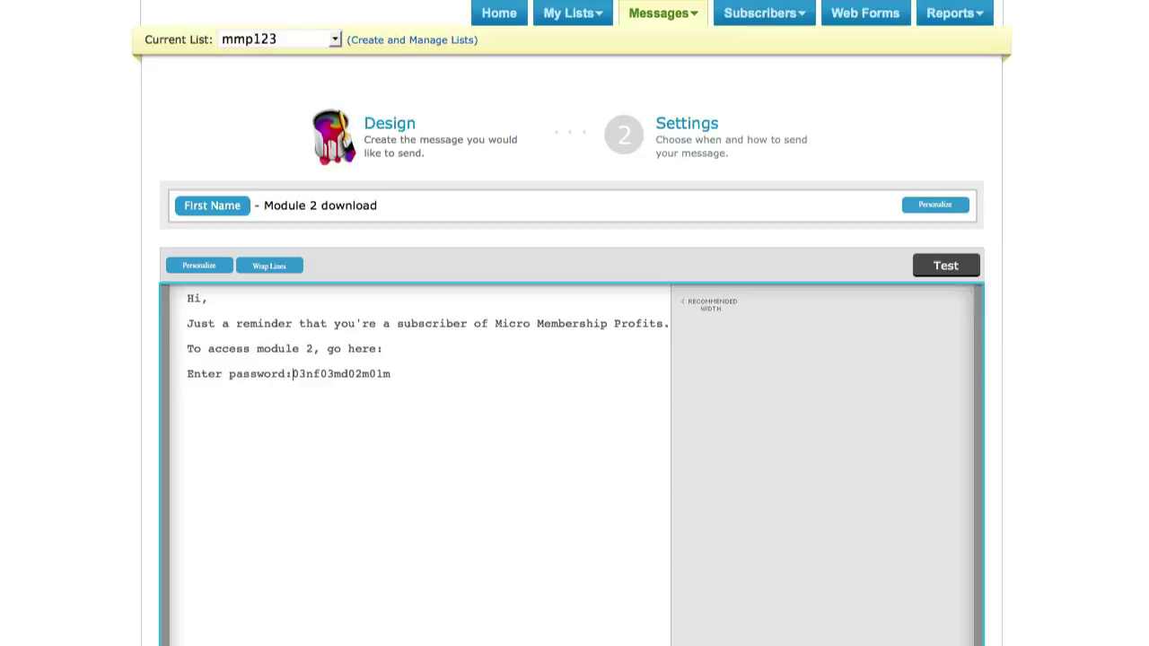
{"action": "key", "text": "Return"}
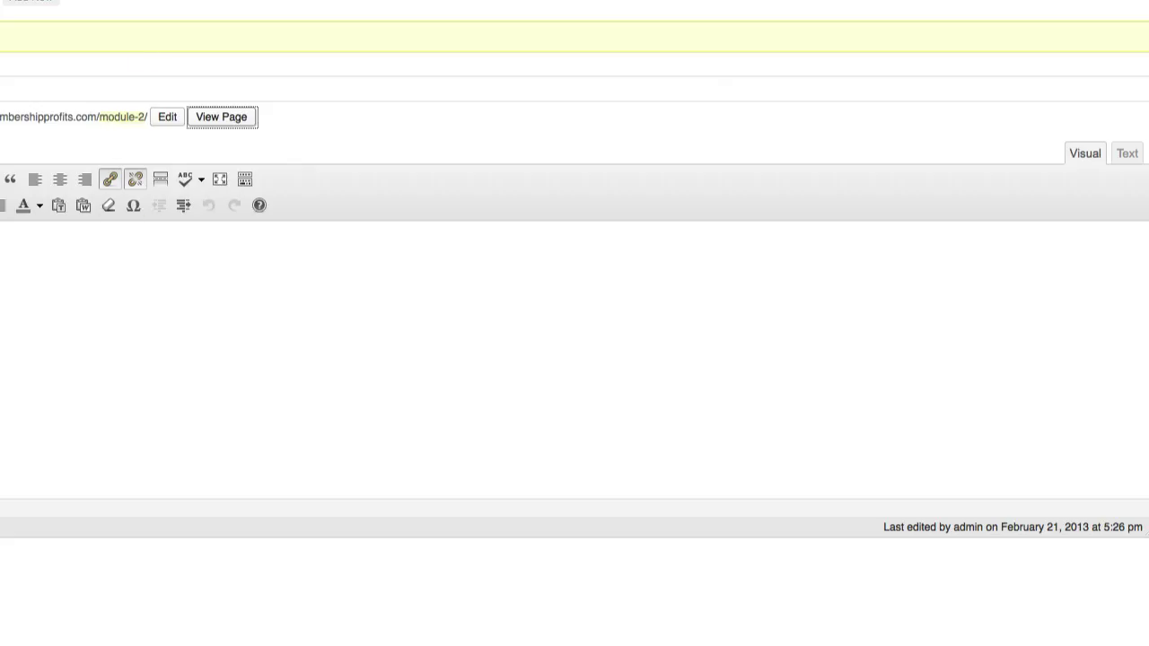
- Paste the /module-2/ page address above the password and add the sender's signature line
{"action": "left_click_drag", "start_coordinate": [72, 128], "coordinate": [284, 131]}
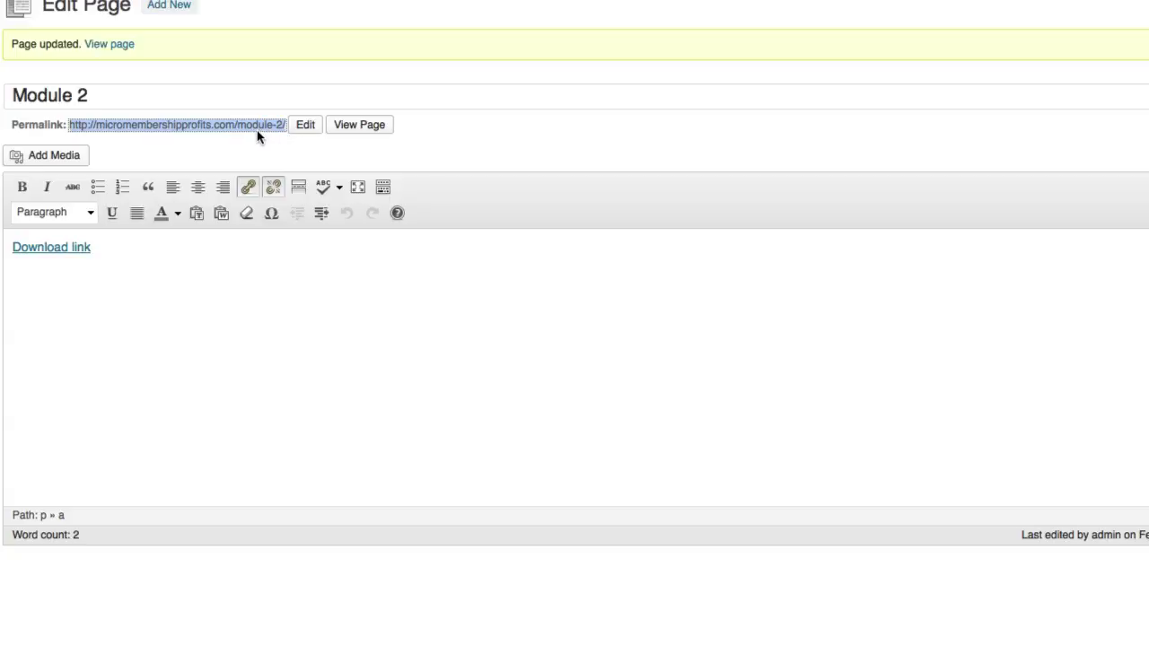
{"action": "right_click", "coordinate": [244, 134]}
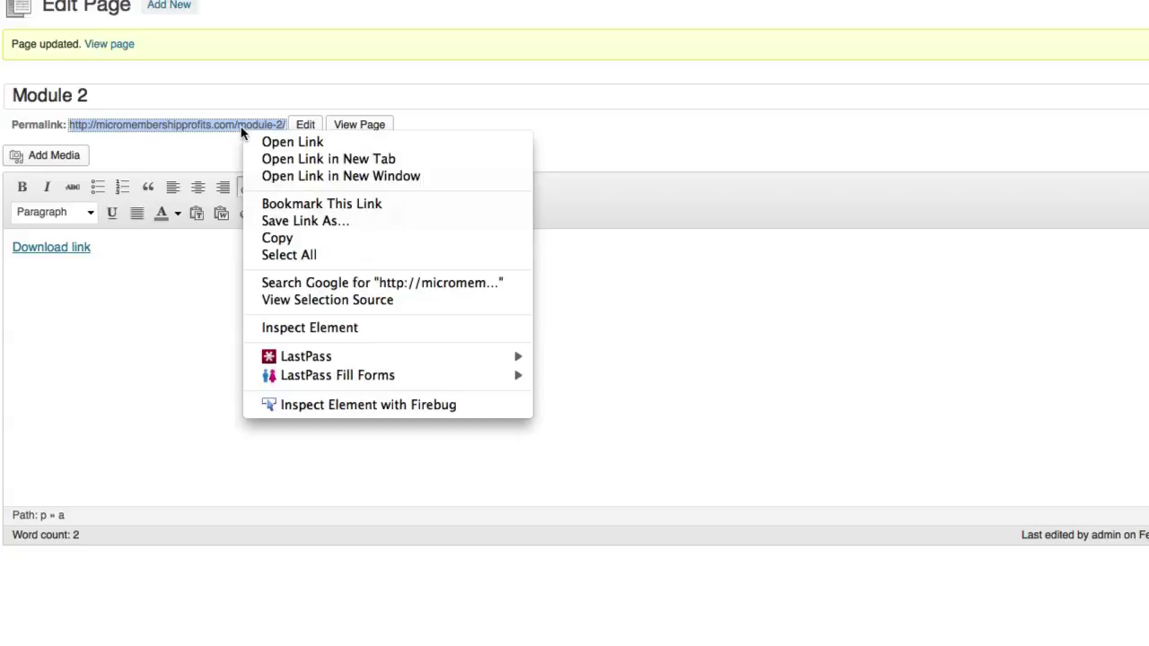
{"action": "left_click", "coordinate": [323, 238]}
{"action": "key", "text": "ctrl+Tab"}
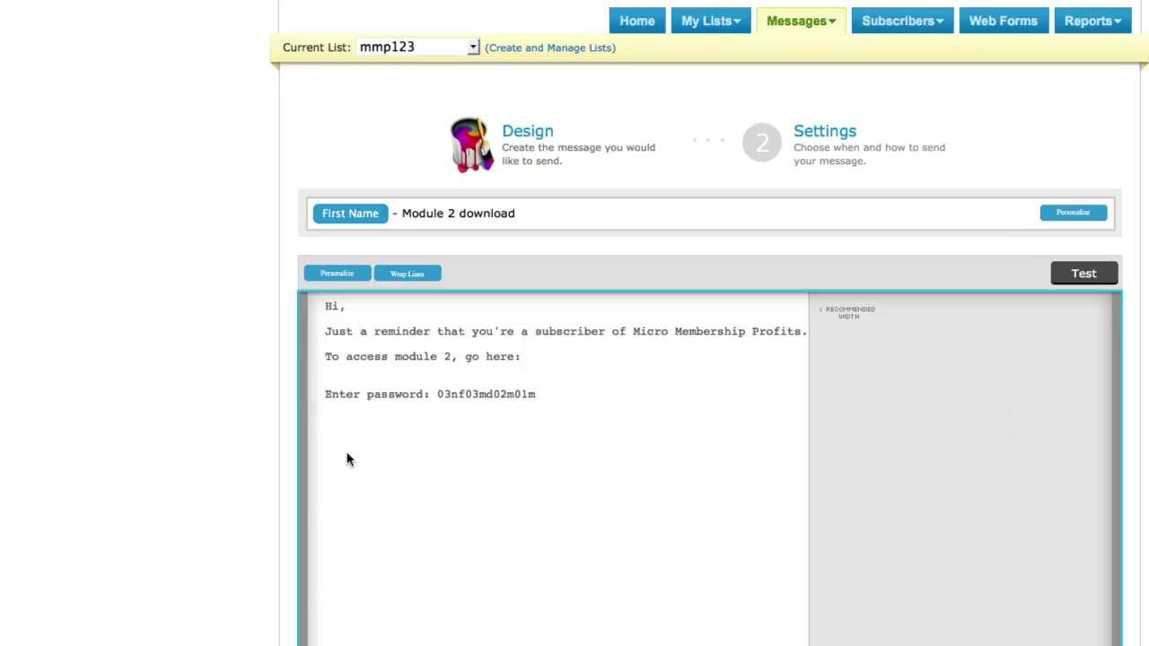
{"action": "key", "text": "ctrl+v"}
{"action": "key", "text": "Return"}
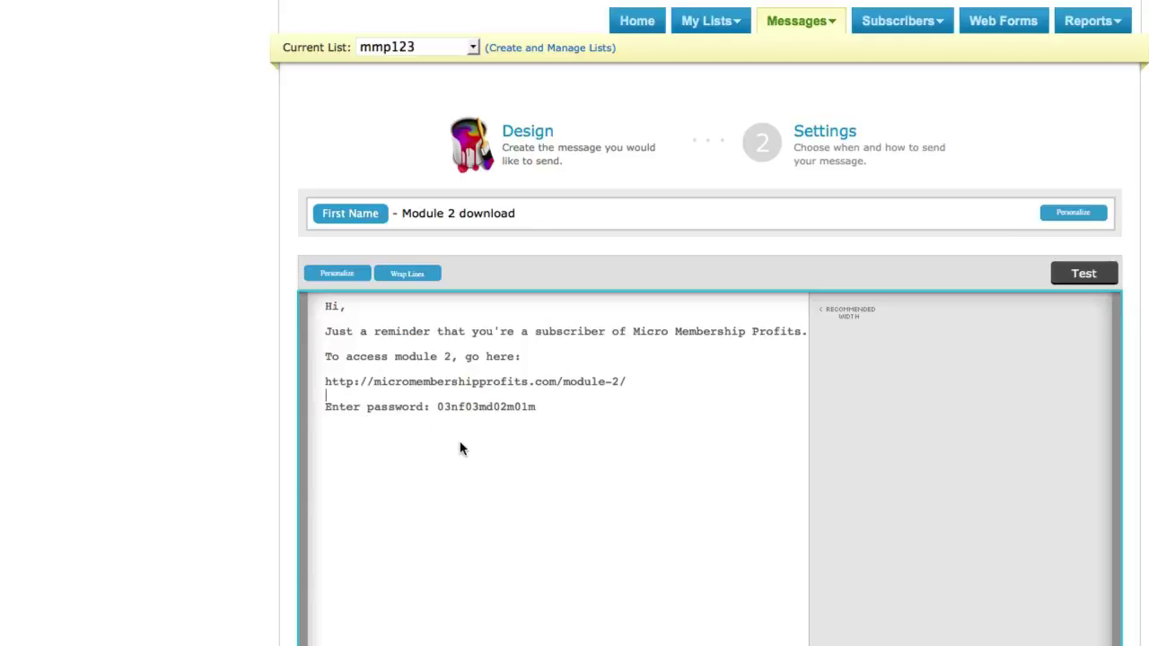
{"action": "type", "text": "- Aurelius Tjin"}
{"action": "key", "text": "Return"}
{"action": "scroll", "coordinate": [1100, 472], "scroll_direction": "down", "scroll_amount": 3}
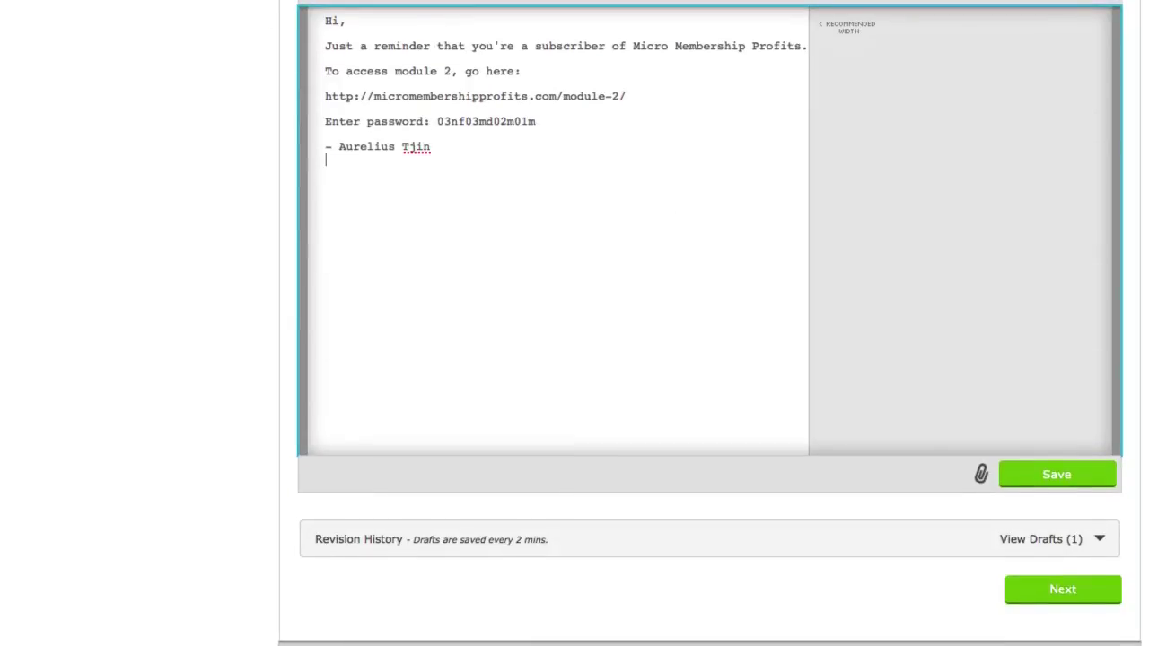
{"action": "scroll", "coordinate": [1100, 472], "scroll_direction": "up", "scroll_amount": 2}
{"action": "scroll", "coordinate": [1100, 472], "scroll_direction": "down", "scroll_amount": 2}
- Move to the Settings step and change the interval from 999 to 30 days
{"action": "left_click", "coordinate": [1076, 607]}
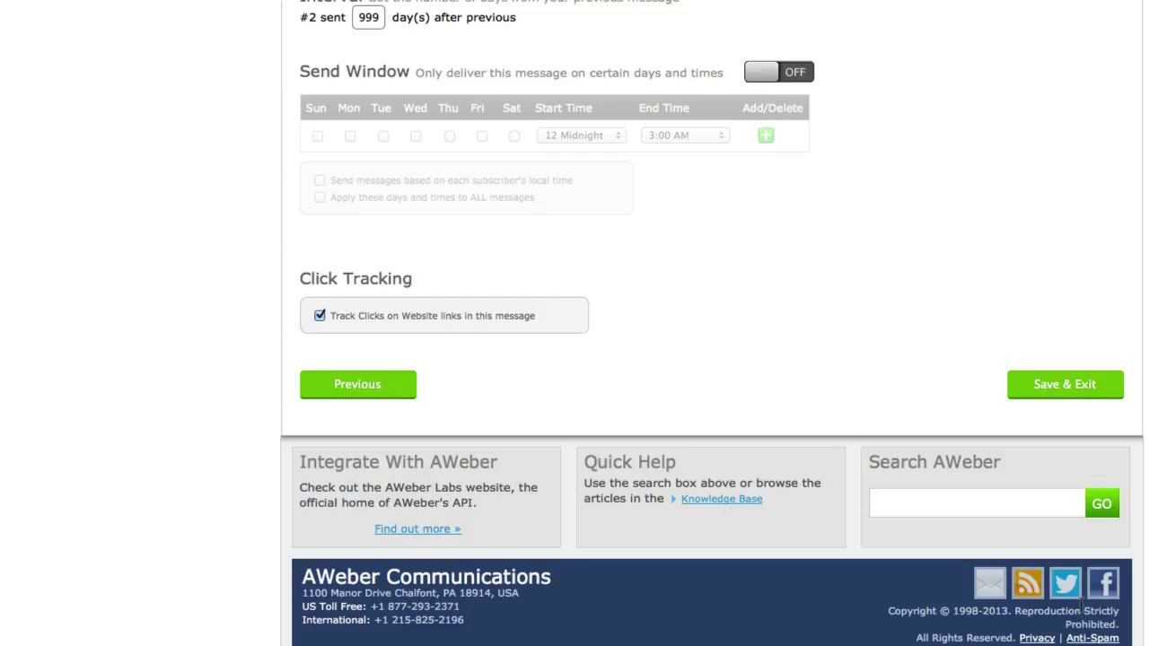
{"action": "scroll", "coordinate": [538, 261], "scroll_direction": "up", "scroll_amount": 4}
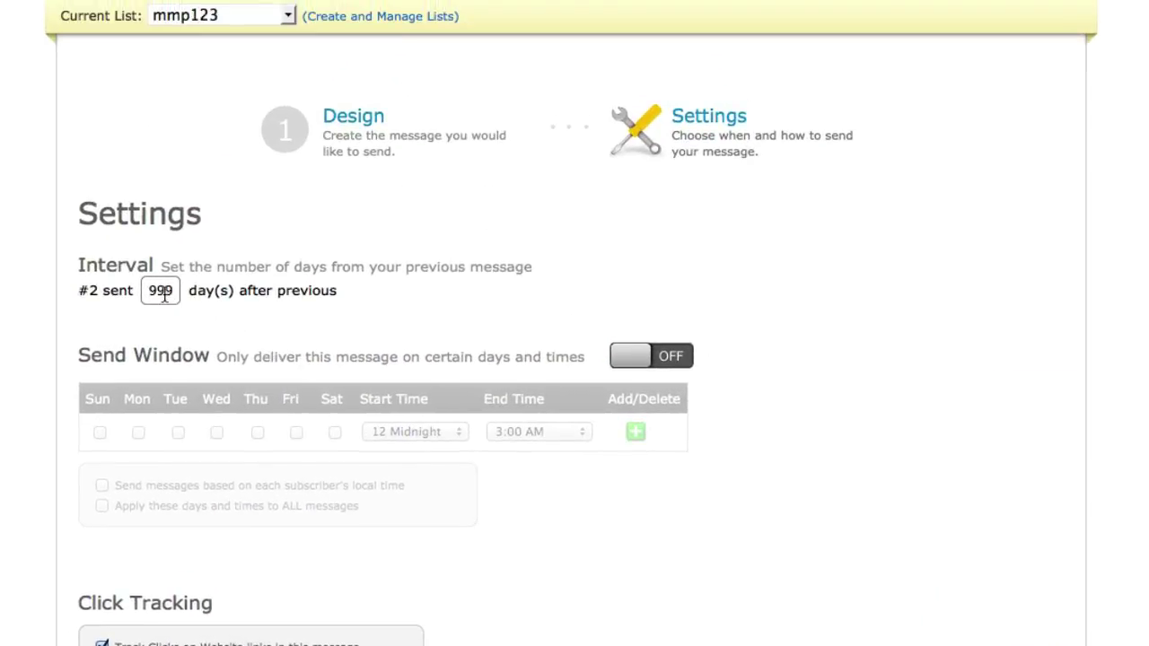
{"action": "left_click", "coordinate": [167, 293]}
{"action": "double_click", "coordinate": [167, 292]}
{"action": "double_click", "coordinate": [93, 290]}
{"action": "left_click", "coordinate": [184, 293]}
{"action": "left_click_drag", "start_coordinate": [149, 291], "coordinate": [194, 288]}
{"action": "type", "text": "30"}
- Re-enter the interval so it stays at 30 days after the previous message
{"action": "scroll", "coordinate": [288, 303], "scroll_direction": "up", "scroll_amount": 1}
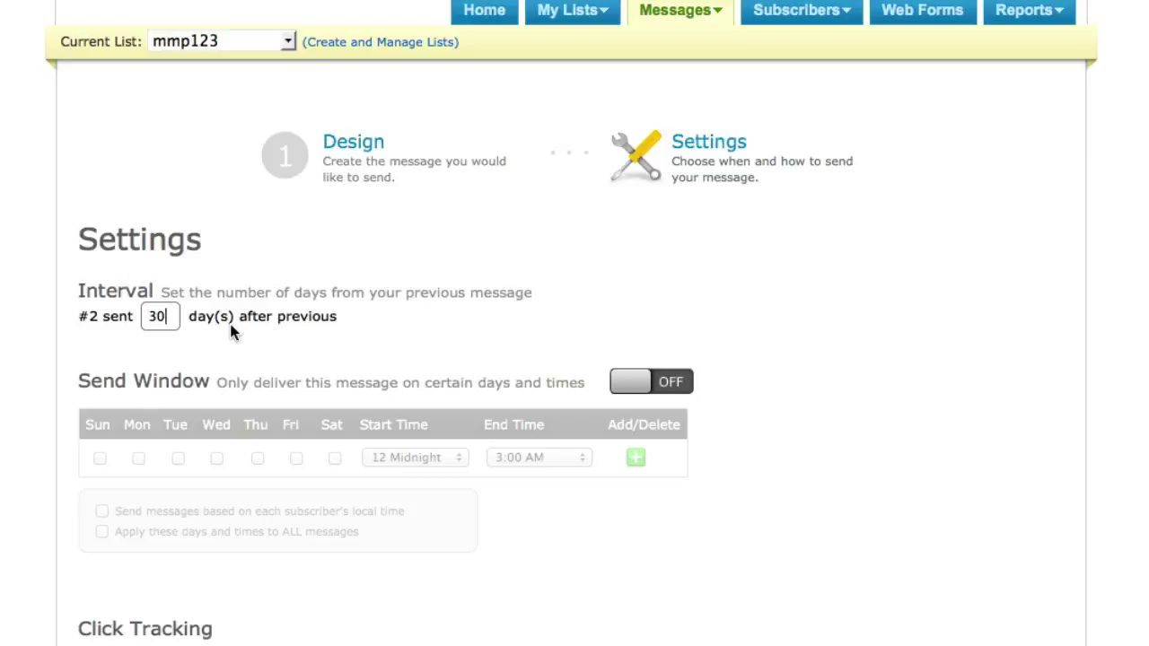
{"action": "double_click", "coordinate": [169, 315]}
{"action": "left_click", "coordinate": [169, 316]}
{"action": "mouse_move", "coordinate": [168, 316]}
{"action": "left_mouse_down"}
{"action": "mouse_move", "coordinate": [143, 310]}
{"action": "mouse_move", "coordinate": [164, 316]}
{"action": "left_mouse_up"}
{"action": "left_click", "coordinate": [144, 310]}
{"action": "double_click", "coordinate": [168, 315]}
{"action": "type", "text": "7"}
{"action": "key", "text": "BackSpace"}
{"action": "type", "text": "30"}
- Leave the send window off, uncheck Track Clicks on Website links, and Save & Exit
{"action": "left_click", "coordinate": [653, 393]}
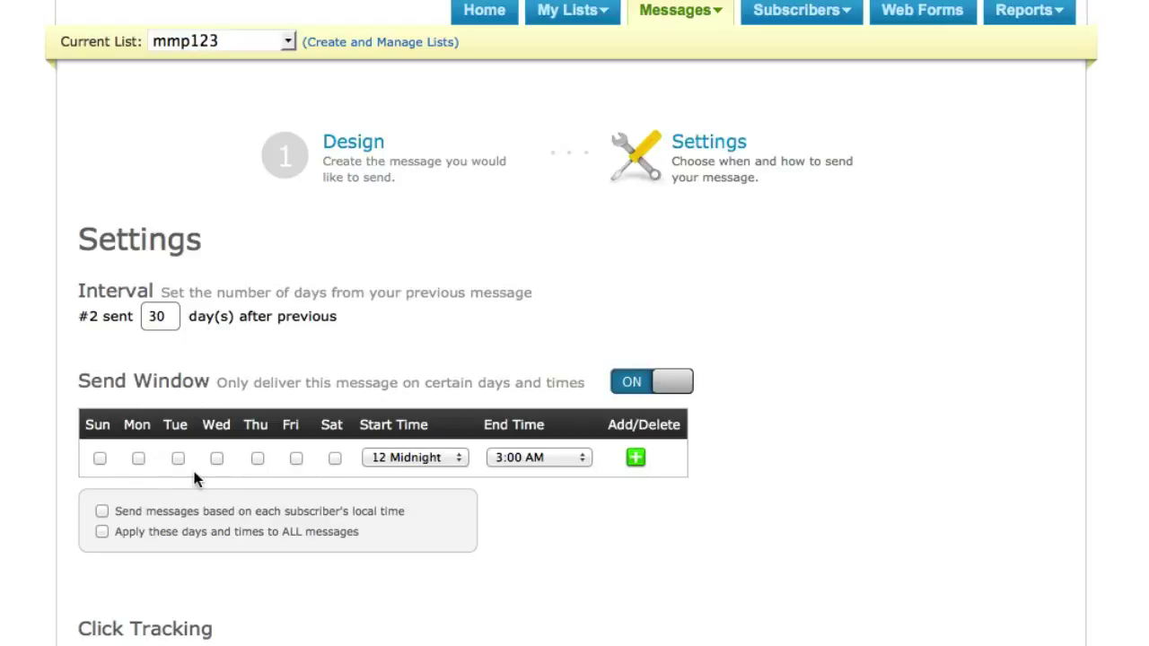
{"action": "left_click", "coordinate": [652, 386]}
{"action": "scroll", "coordinate": [633, 402], "scroll_direction": "down", "scroll_amount": 5}
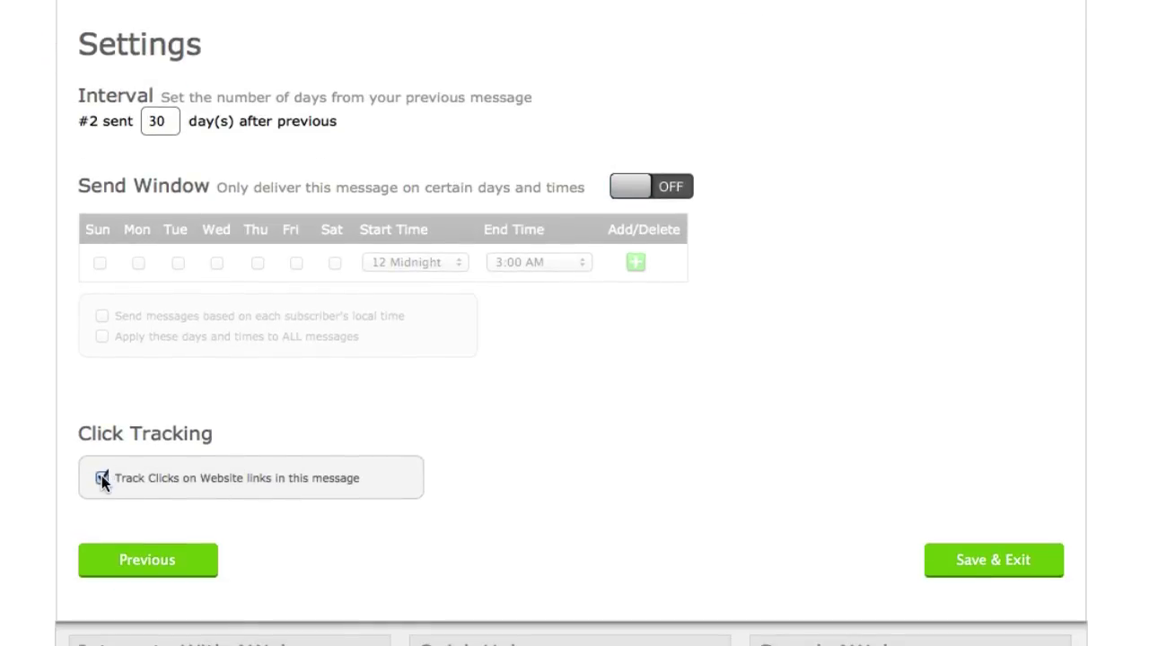
{"action": "left_click", "coordinate": [101, 479]}
{"action": "left_click", "coordinate": [993, 573]}
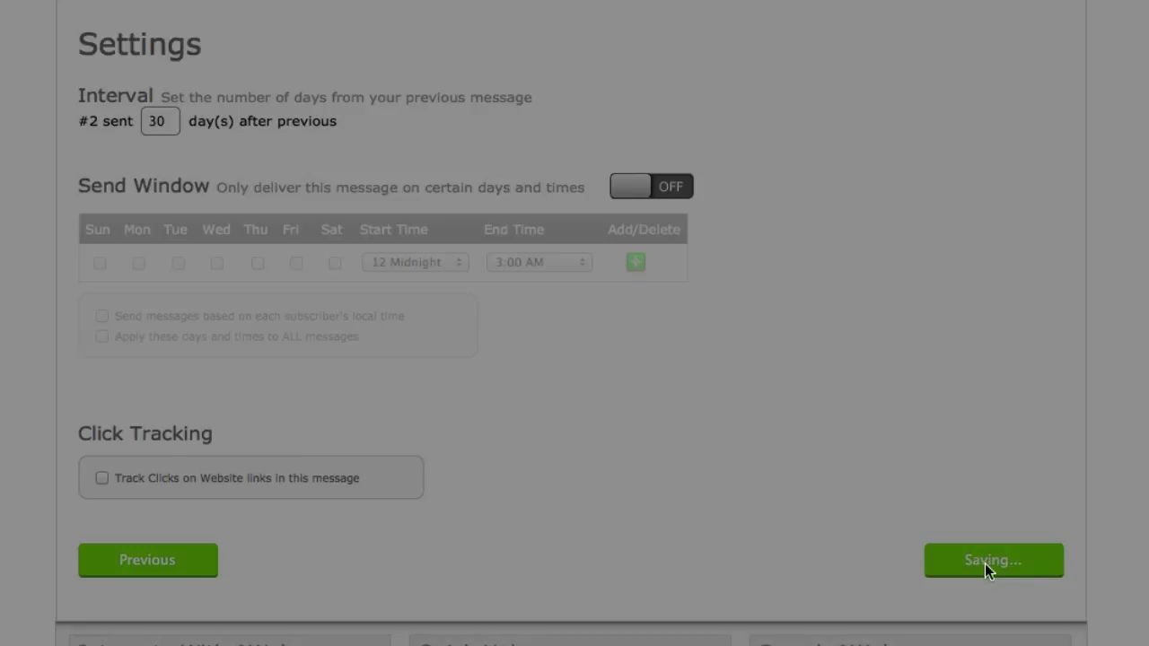